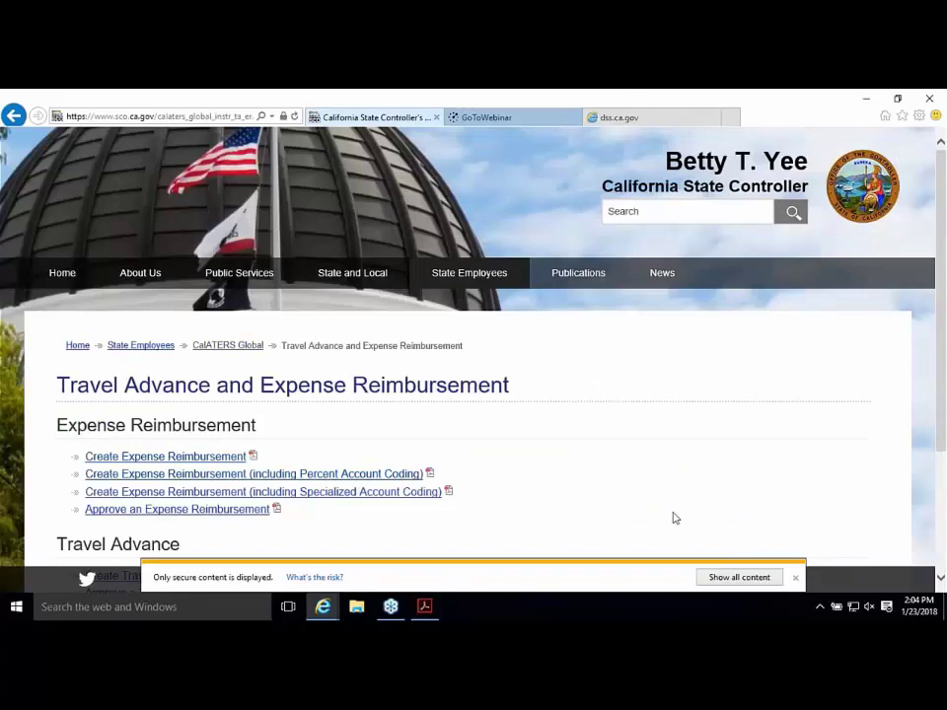
Step: Open the Create Expense Reimbursement instructions PDF, then go back to the Travel Advance and Expense Reimbursement page
scroll(509, 394, down, 3)
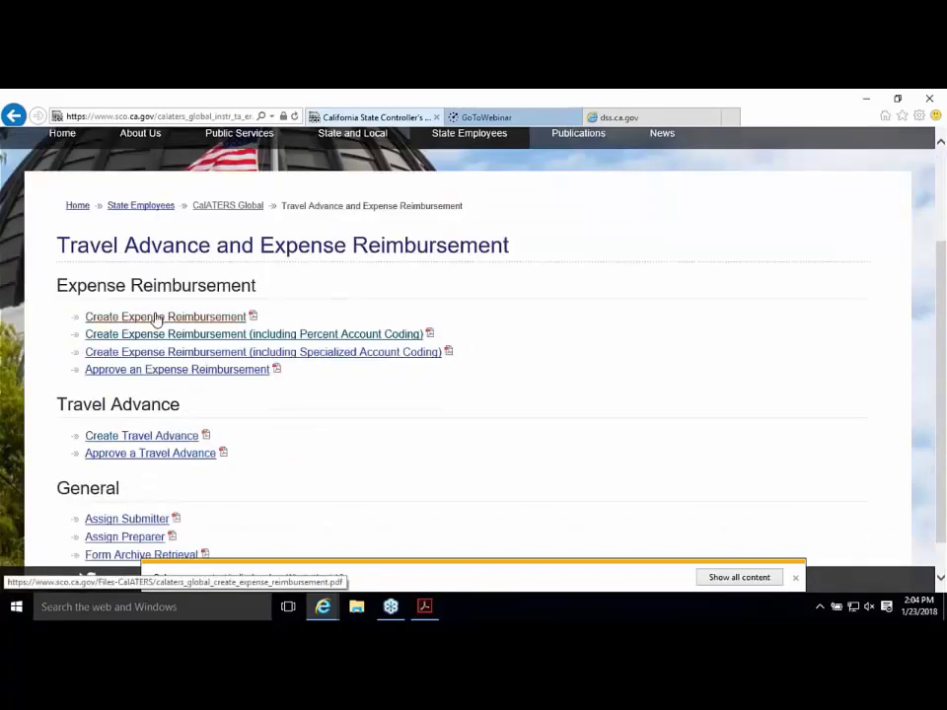
click(154, 318)
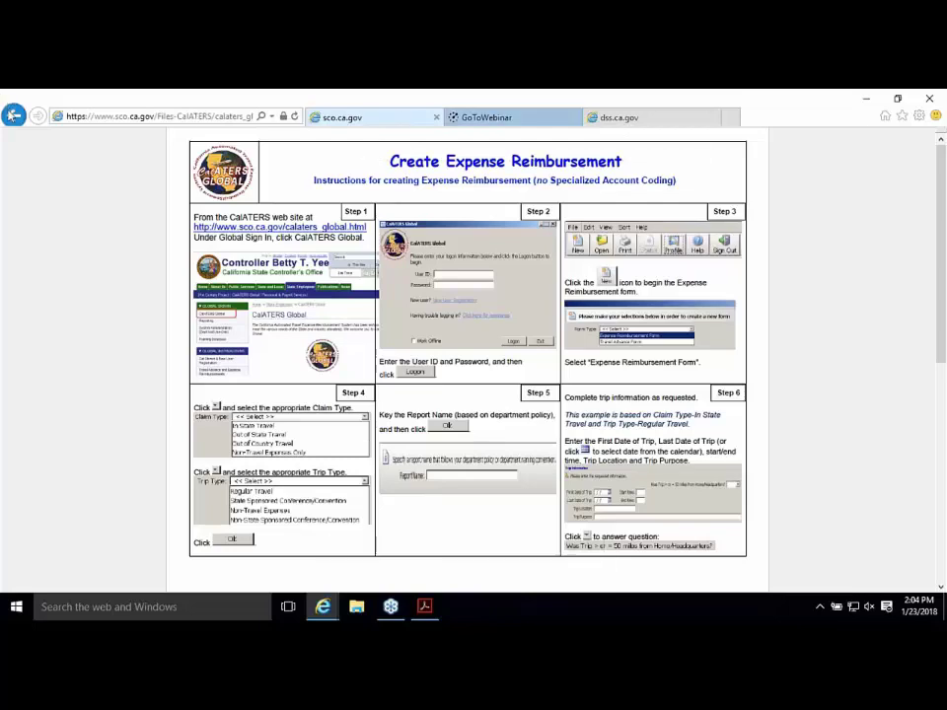
click(12, 115)
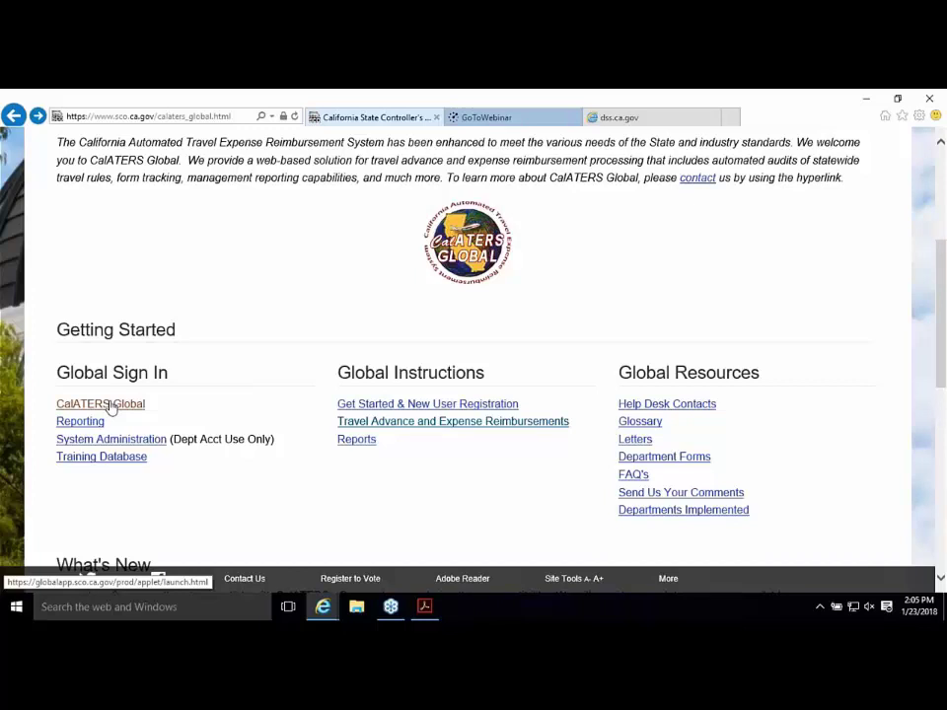
Step: Launch CalATERS Global from Global Sign In, opening the launcher and allowing and running Java
click(110, 404)
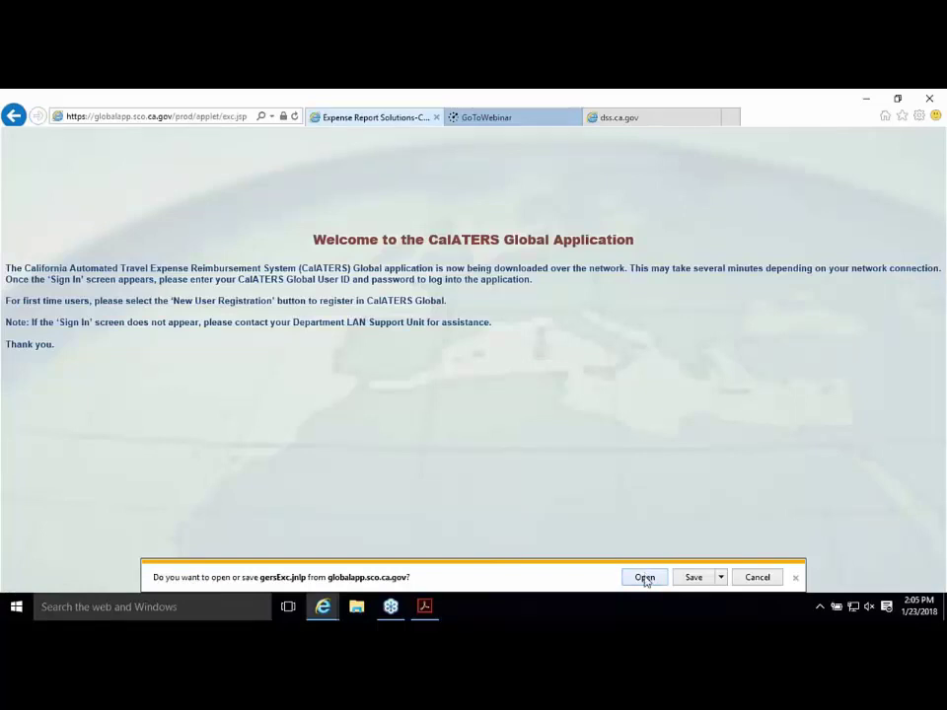
click(645, 577)
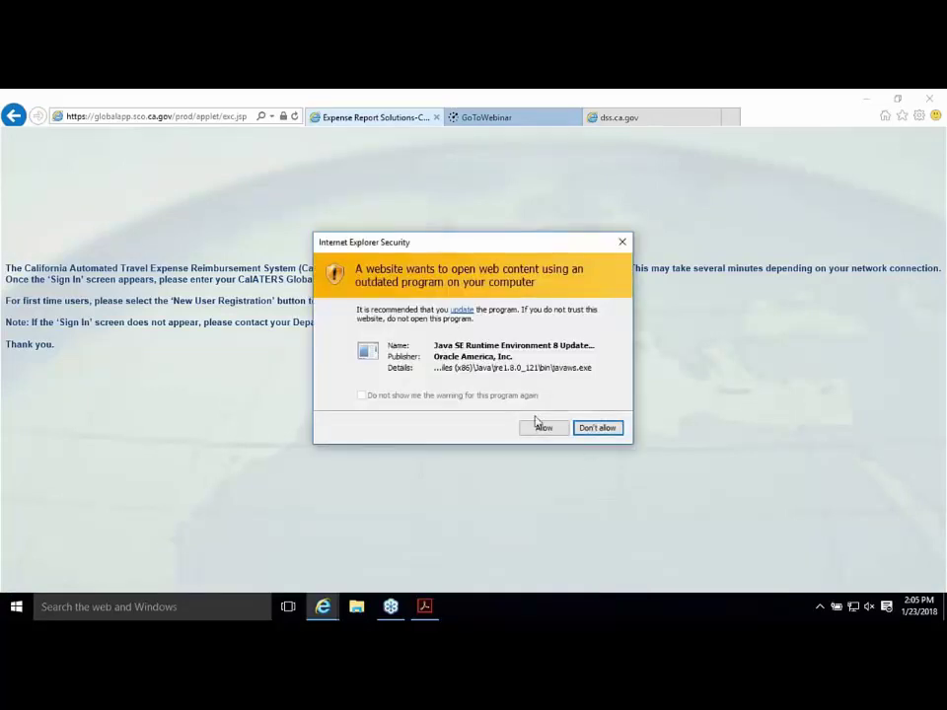
click(544, 428)
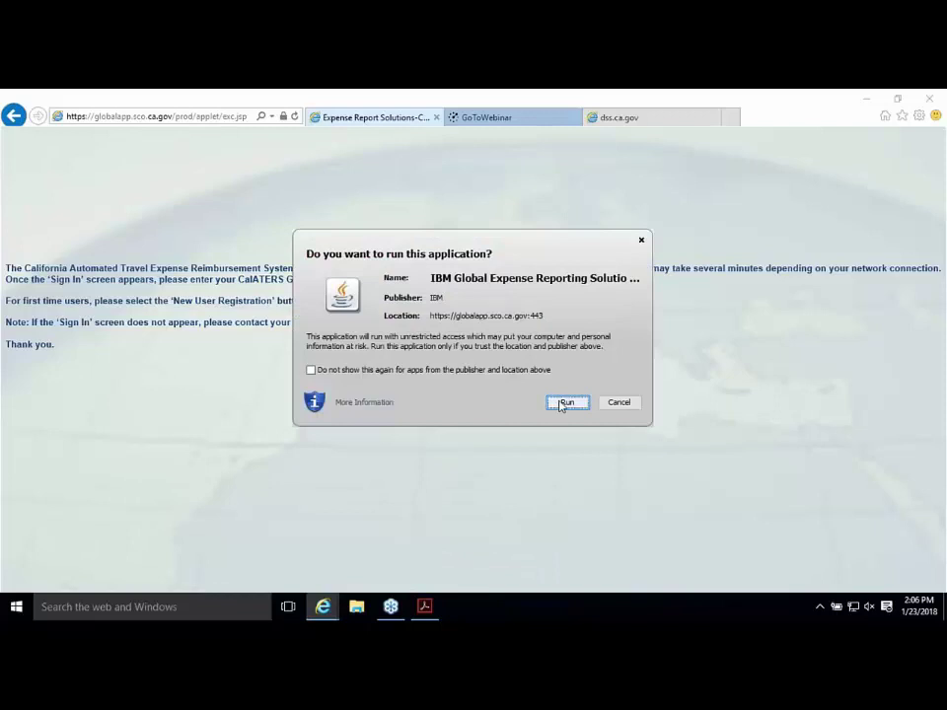
click(565, 403)
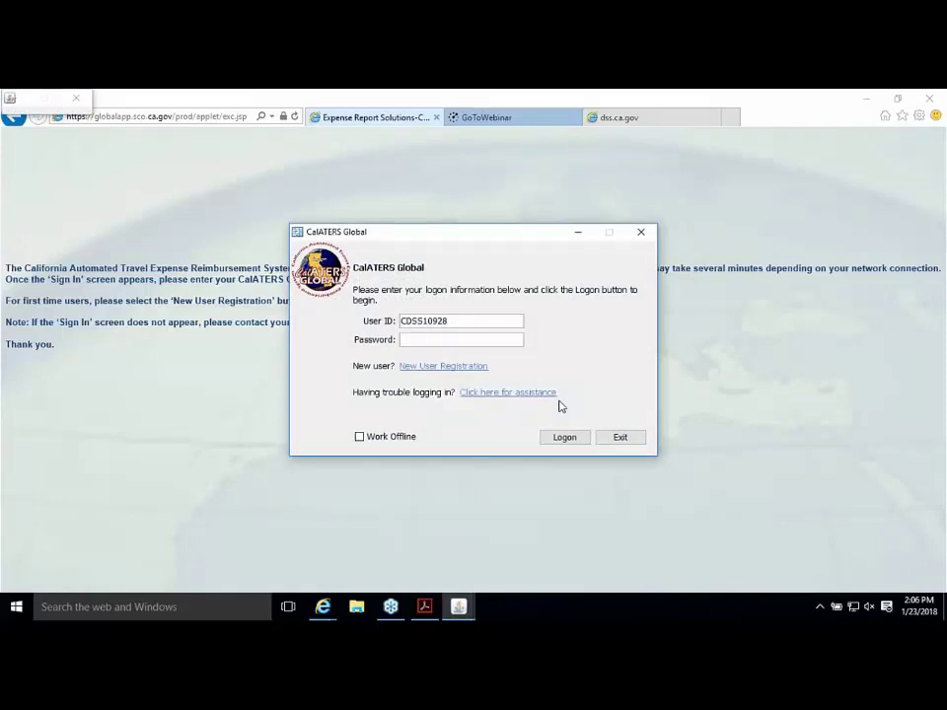
Step: Open and cancel New User Registration, then log on under the Employee role
click(443, 367)
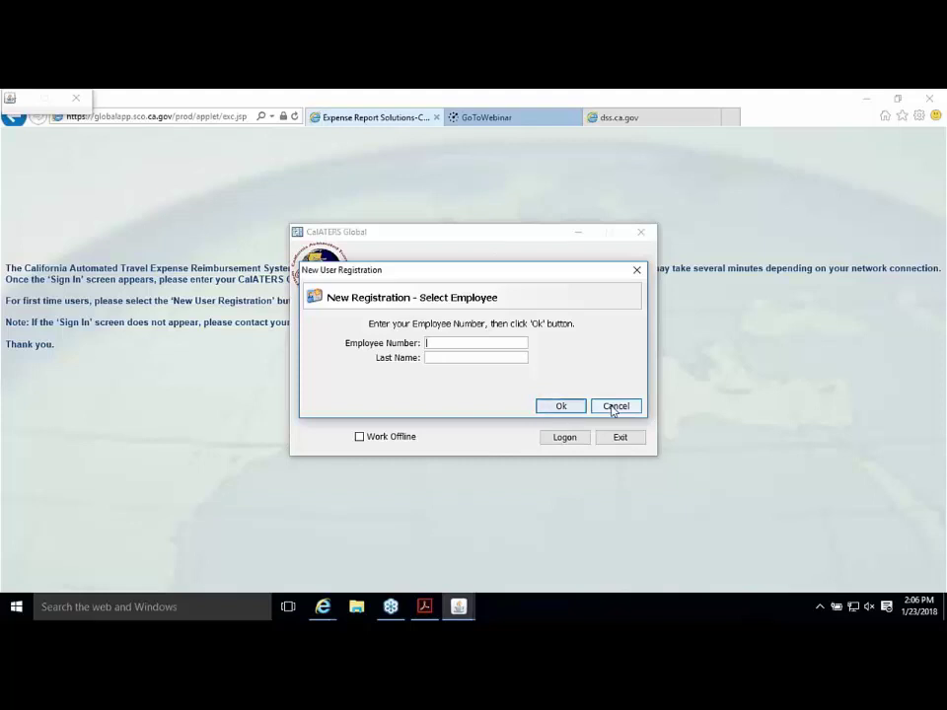
click(614, 406)
click(562, 437)
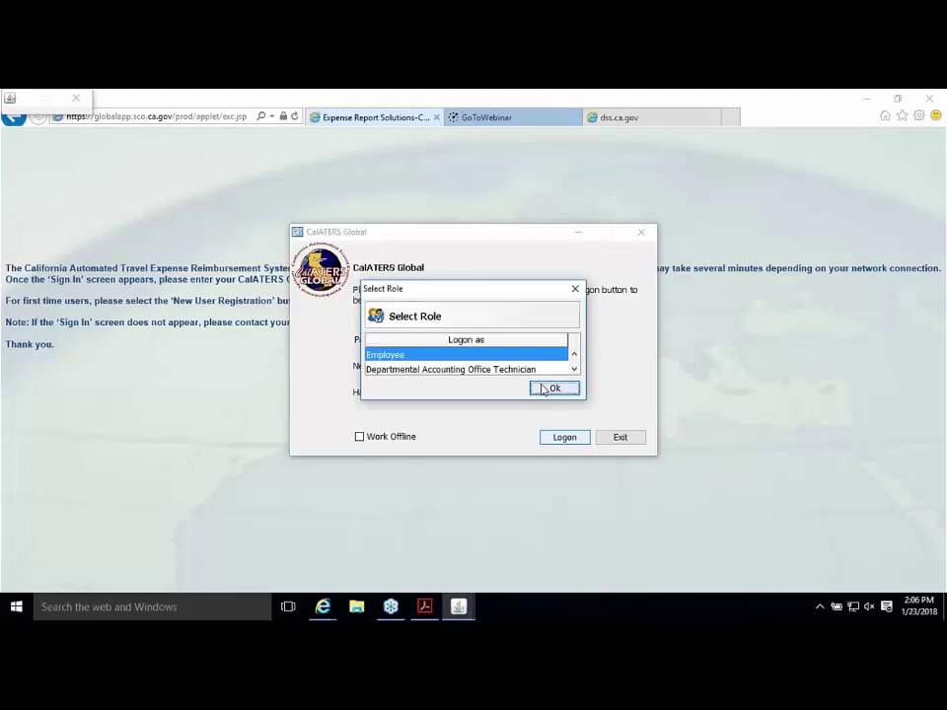
click(542, 389)
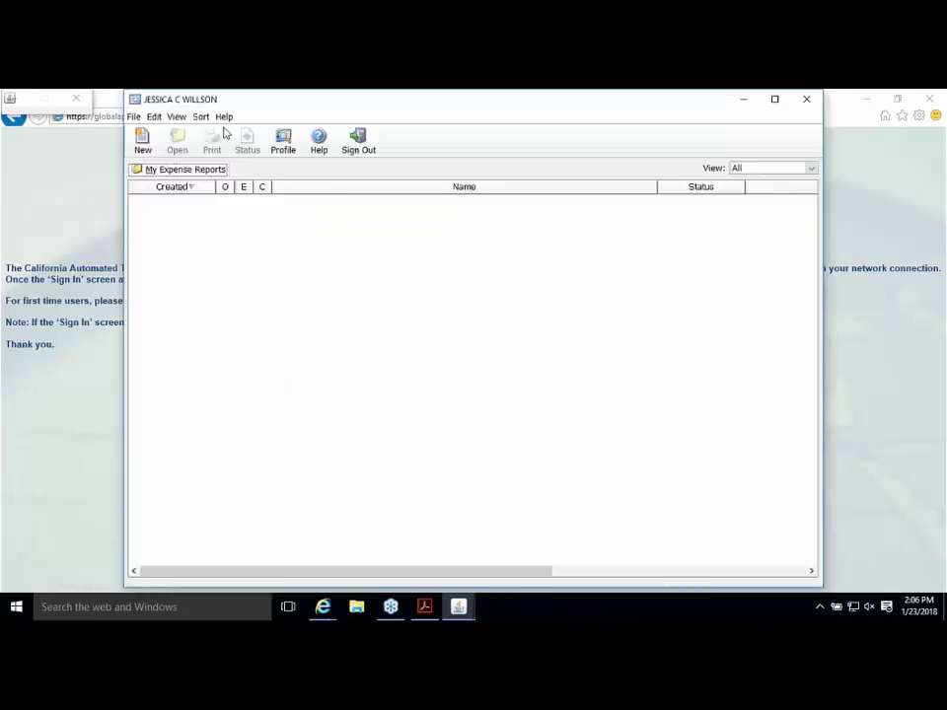
Step: Choose Profile... from the Edit menu to show the Profile Information dialog
click(154, 116)
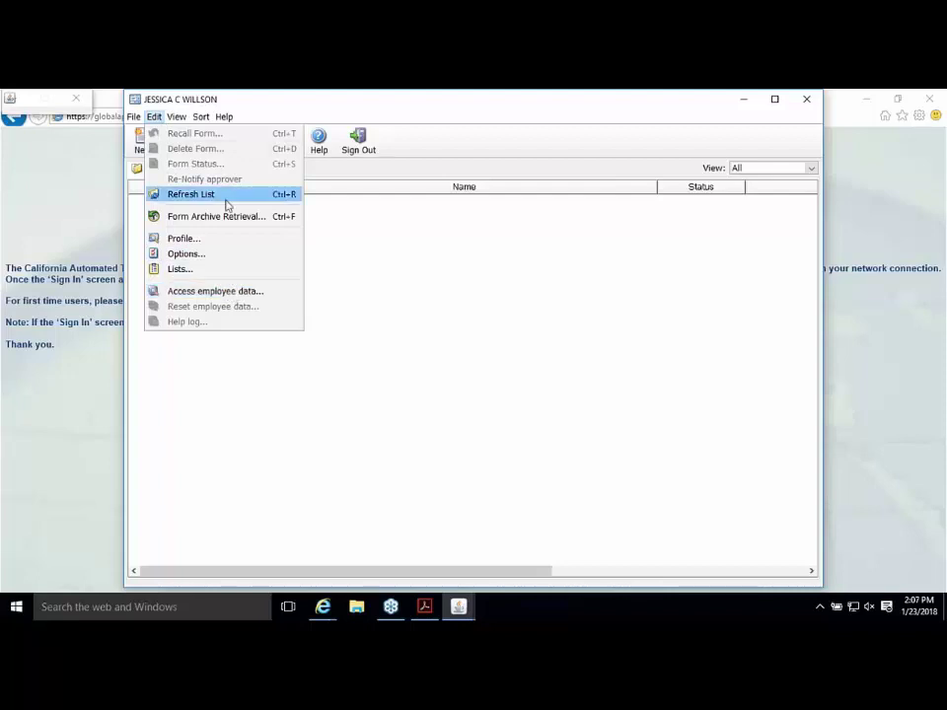
click(184, 239)
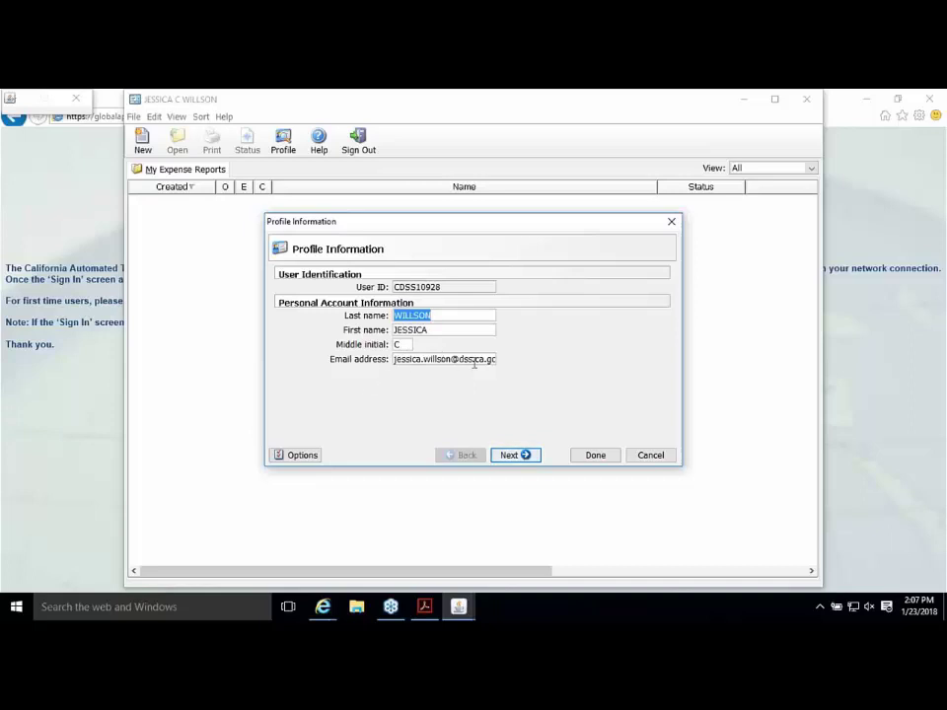
Step: Keep CB Description R01, check the Direct Deposit field, and advance to the Mailing Address page
click(509, 457)
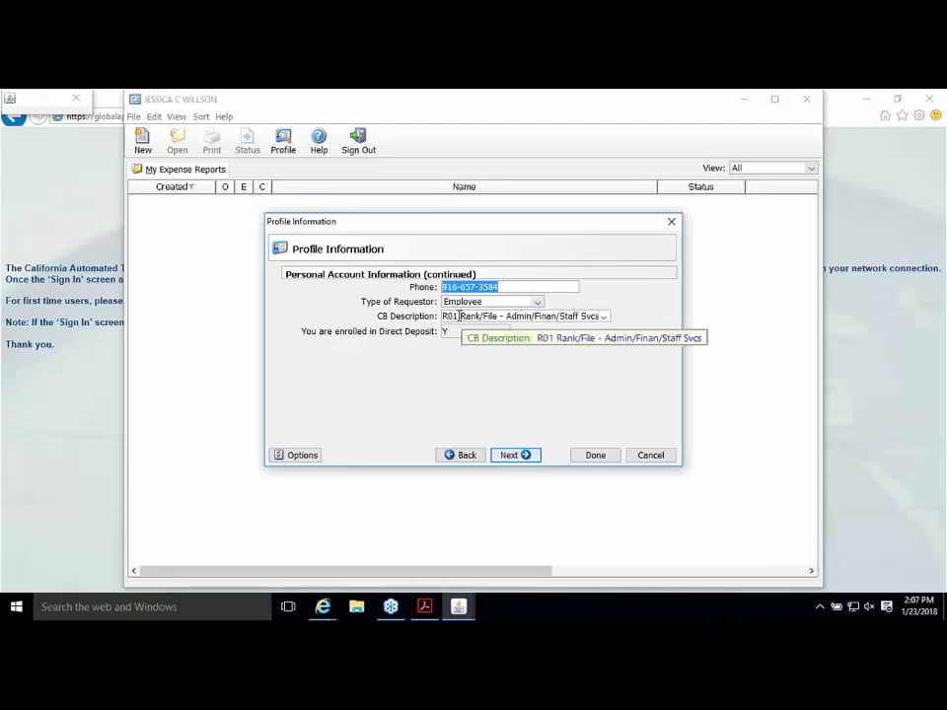
click(602, 315)
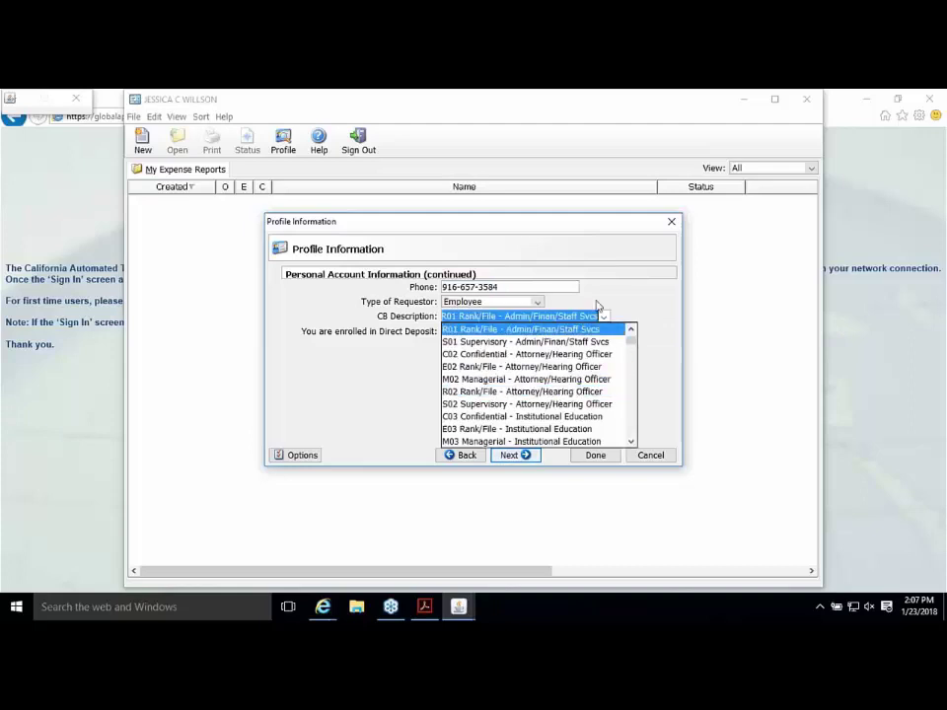
click(559, 315)
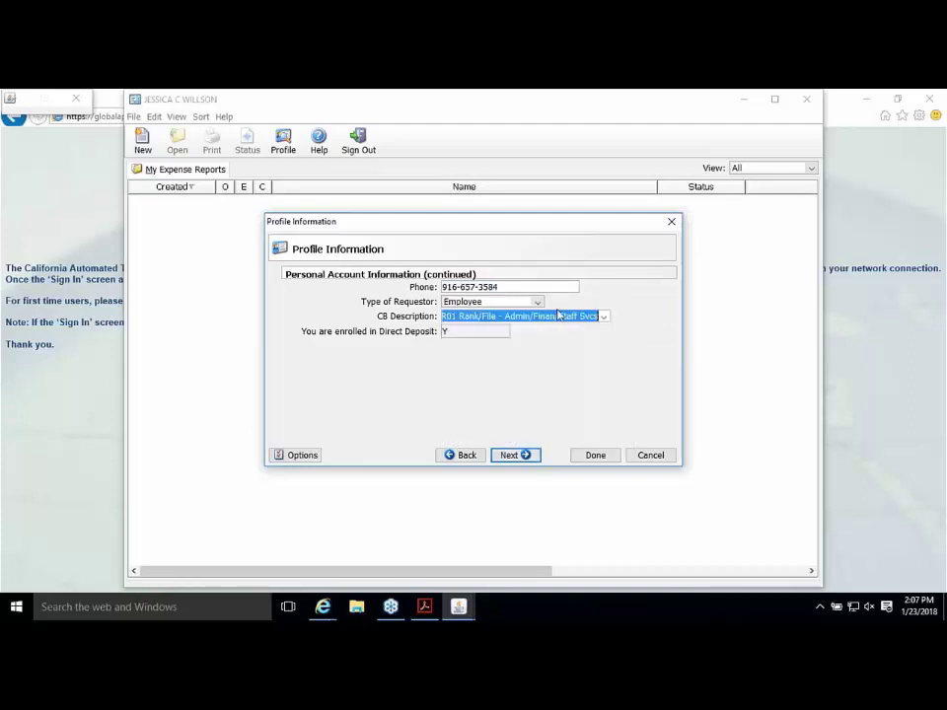
click(458, 334)
click(525, 455)
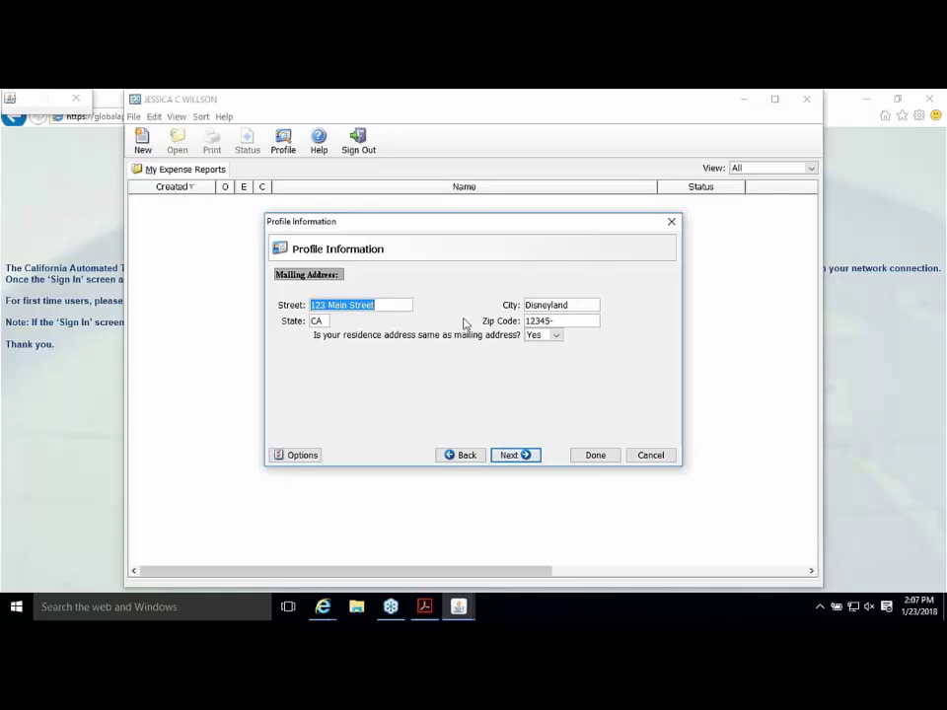
Step: Toggle both residence dropdowns to No and back to Yes, then advance to the Organization page
click(545, 337)
click(543, 362)
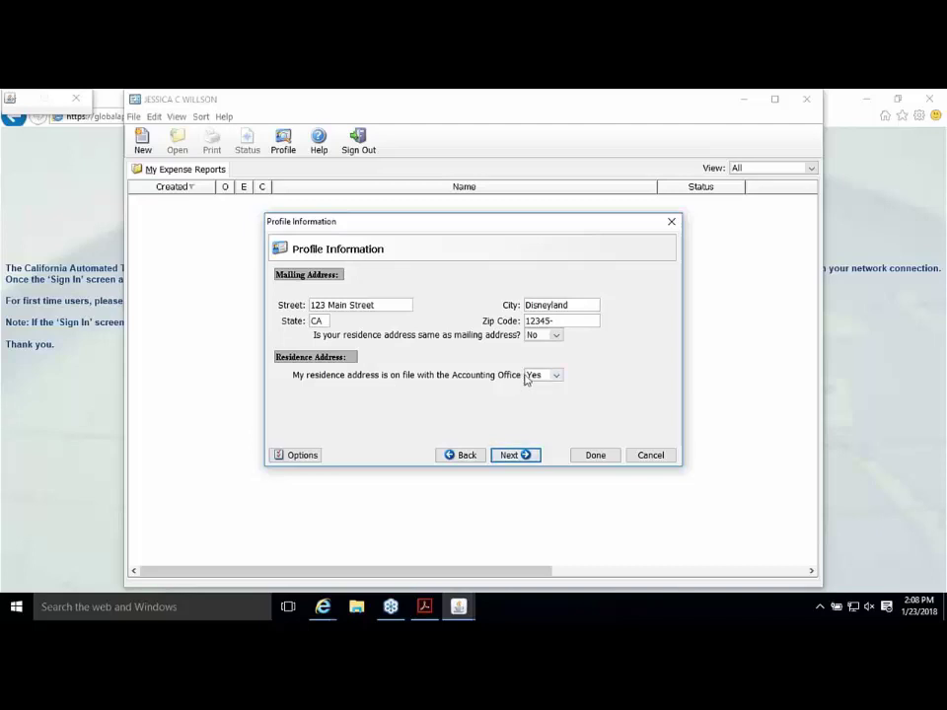
click(544, 375)
click(543, 400)
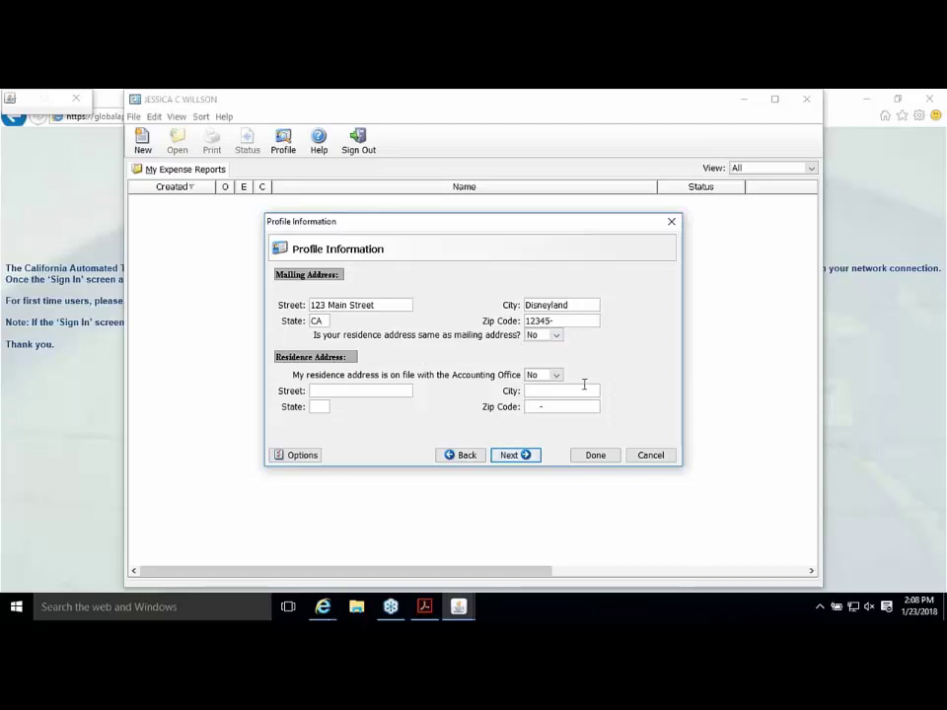
click(548, 375)
click(540, 389)
click(548, 335)
click(540, 350)
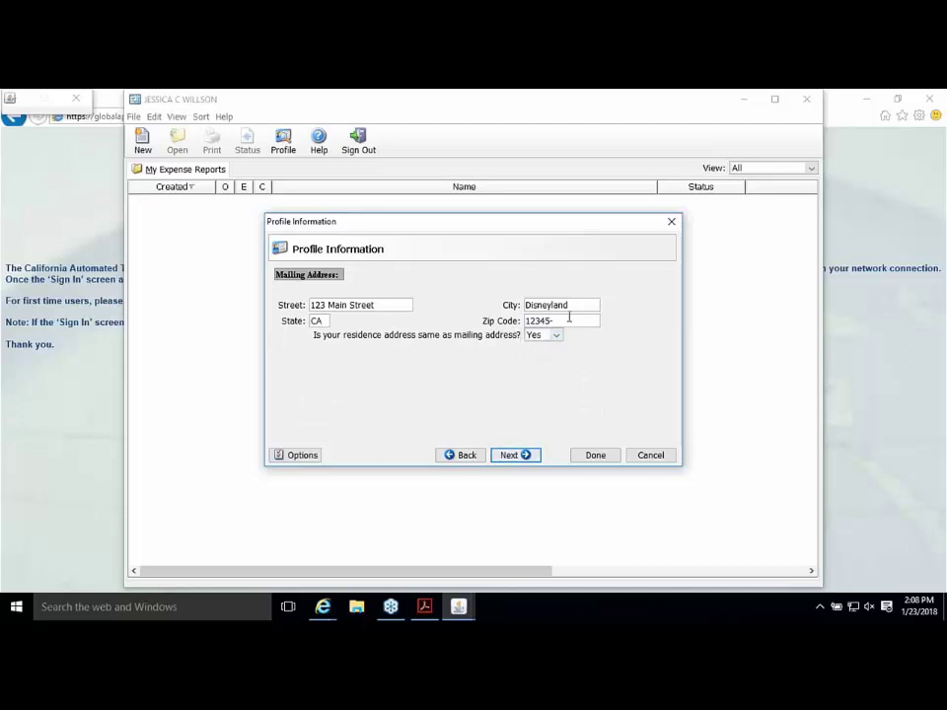
click(514, 455)
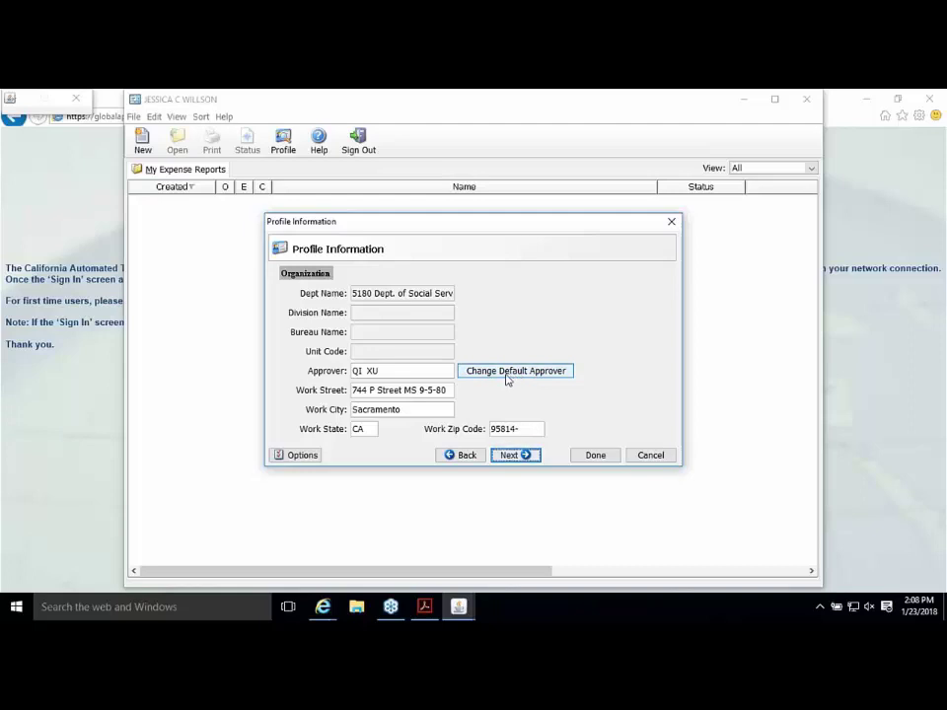
click(508, 379)
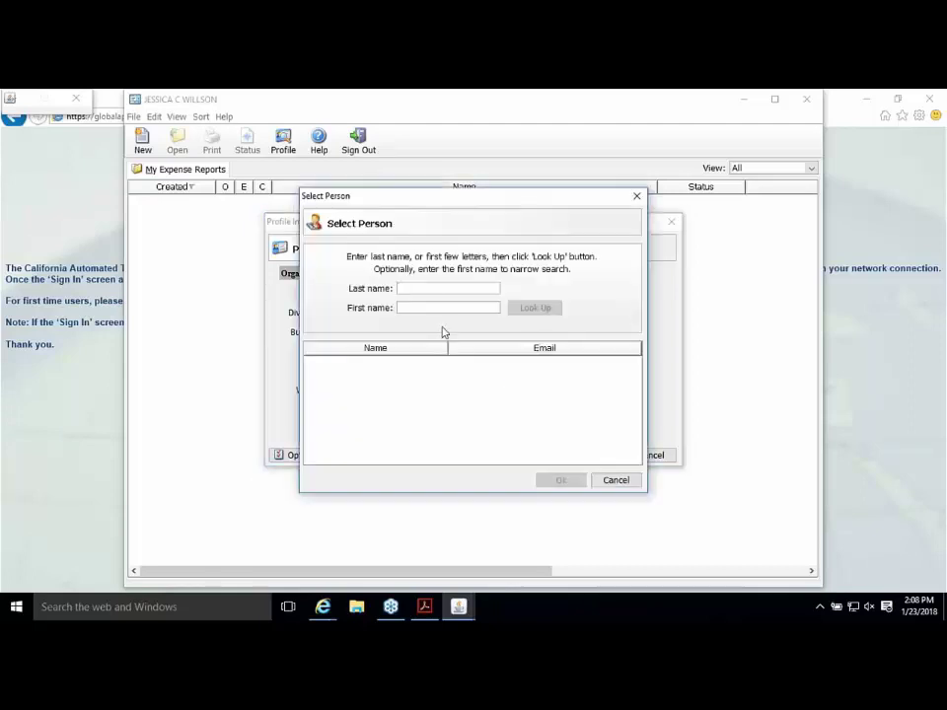
click(426, 288)
text(lau)
click(538, 309)
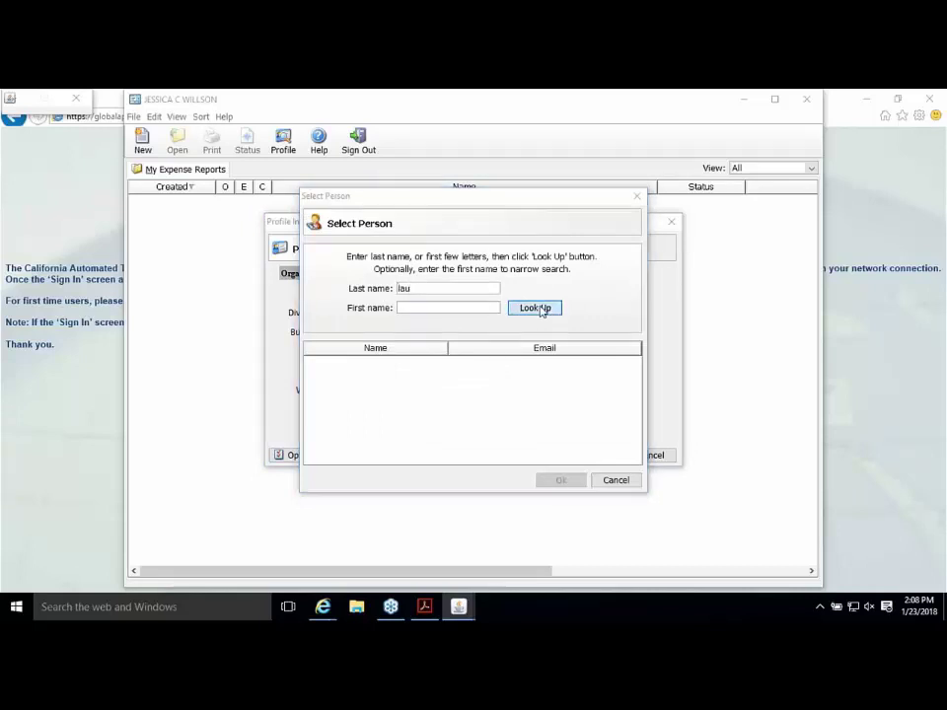
click(347, 367)
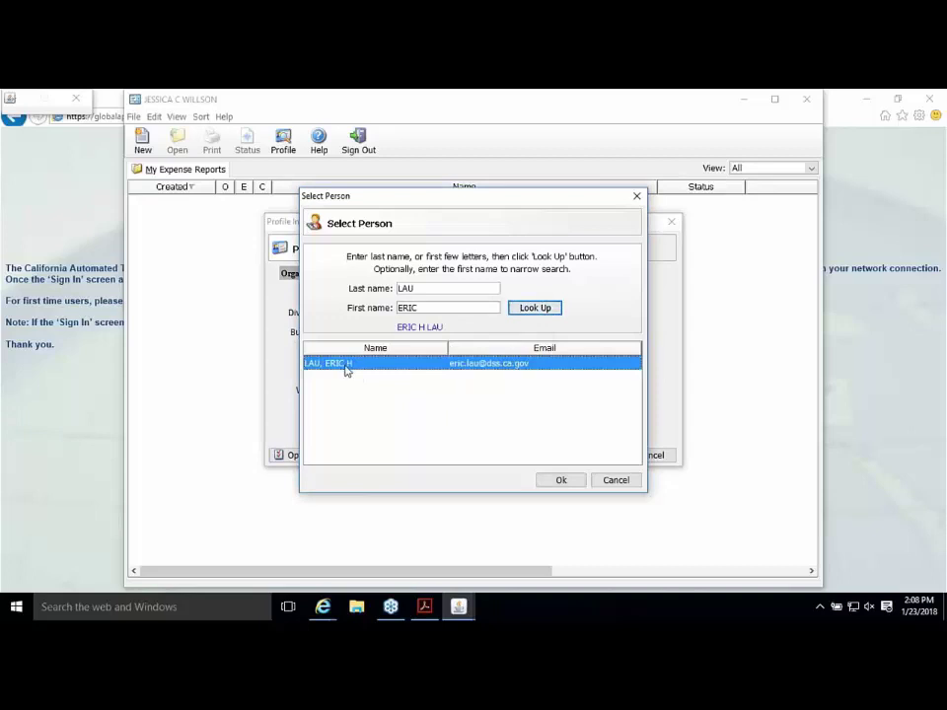
click(560, 481)
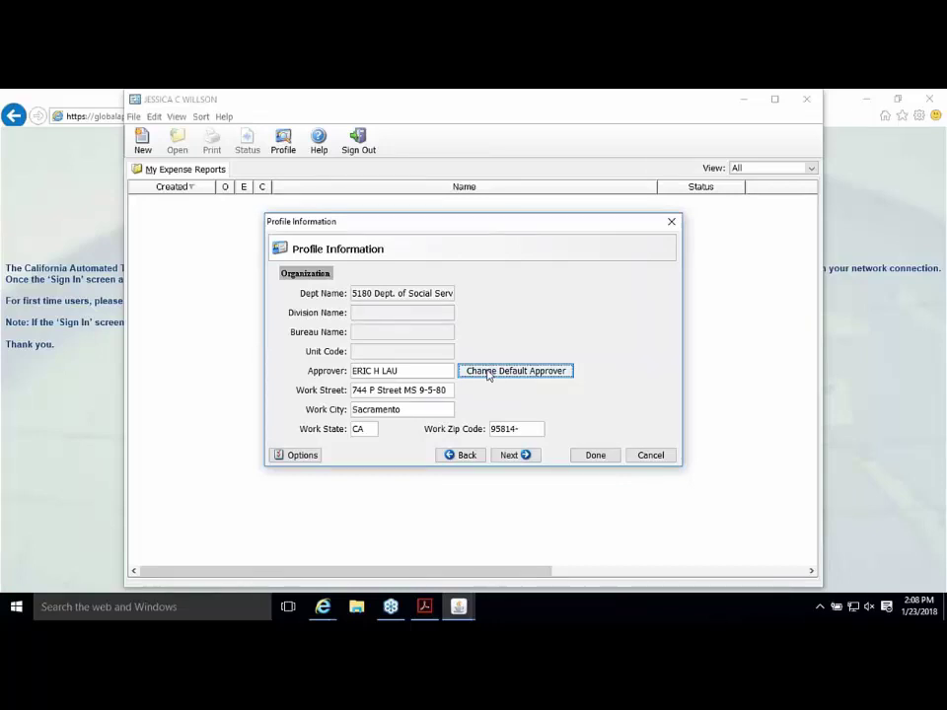
click(483, 378)
text(xu)
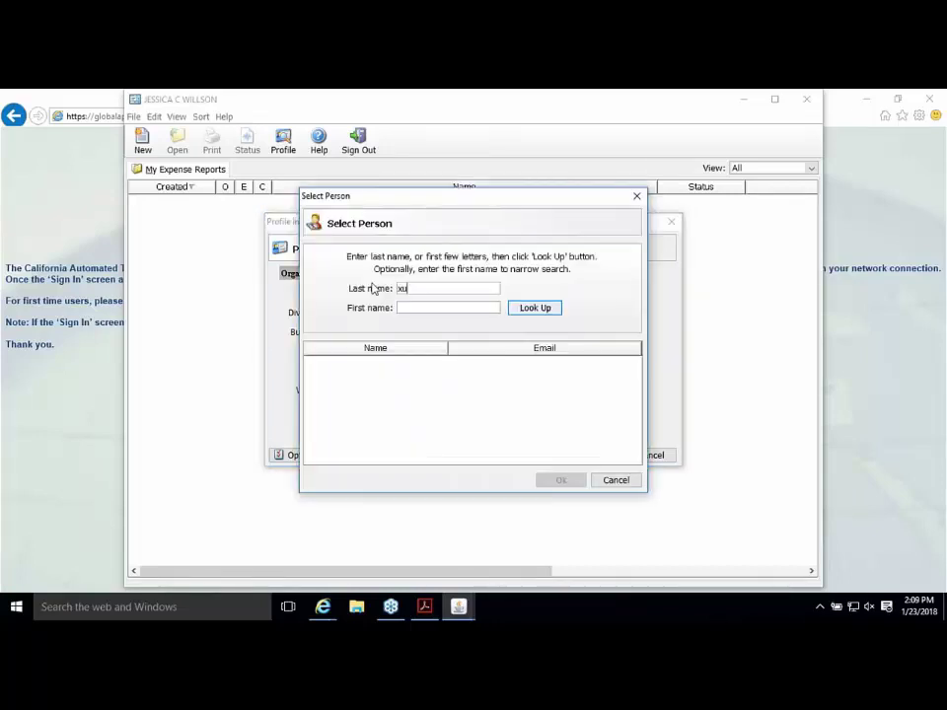
click(535, 313)
click(405, 361)
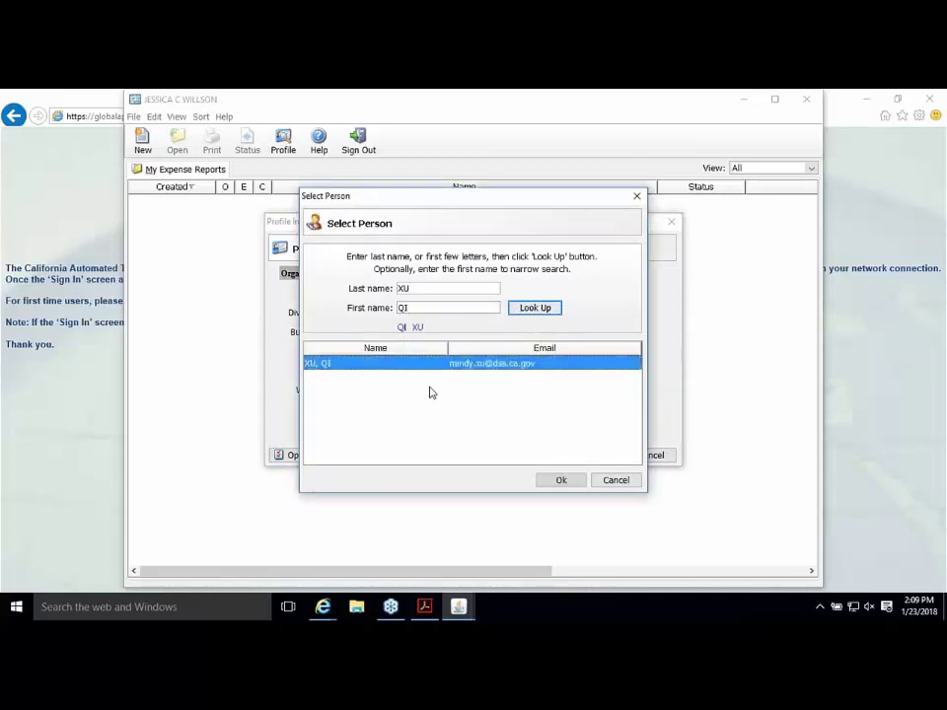
click(573, 480)
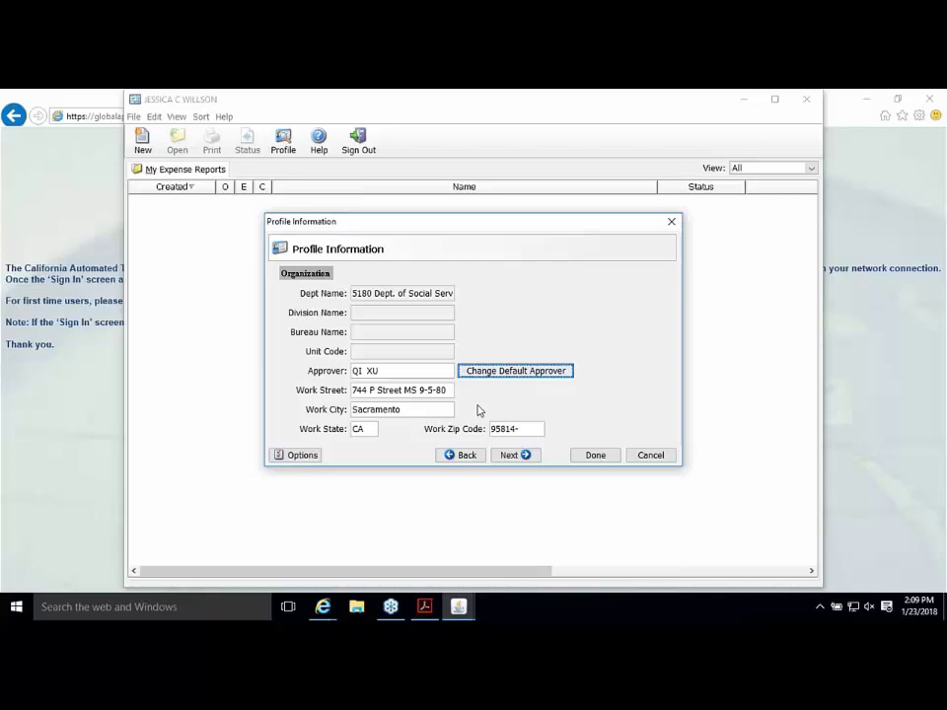
Step: Pass the Account Coding and LTA pages and click Done on Miscellaneous Profile
click(515, 455)
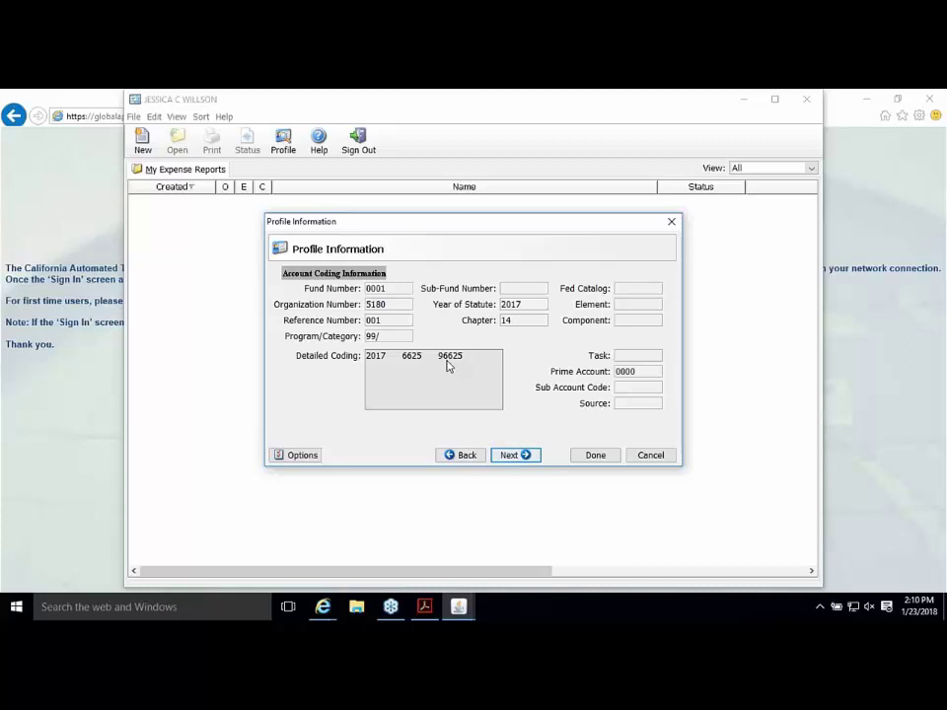
click(524, 456)
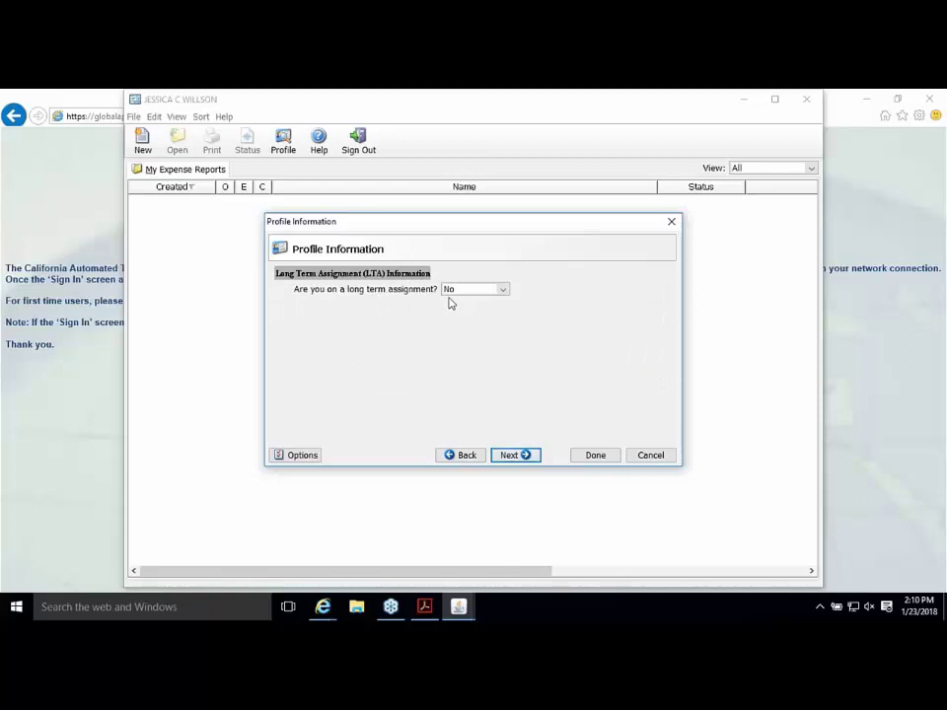
click(527, 459)
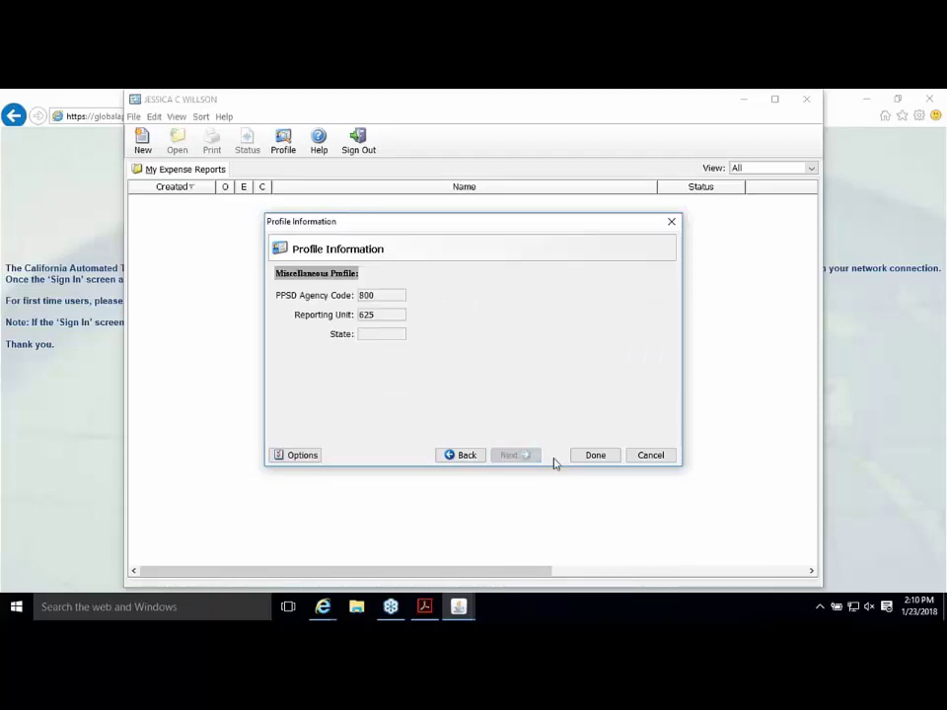
click(593, 457)
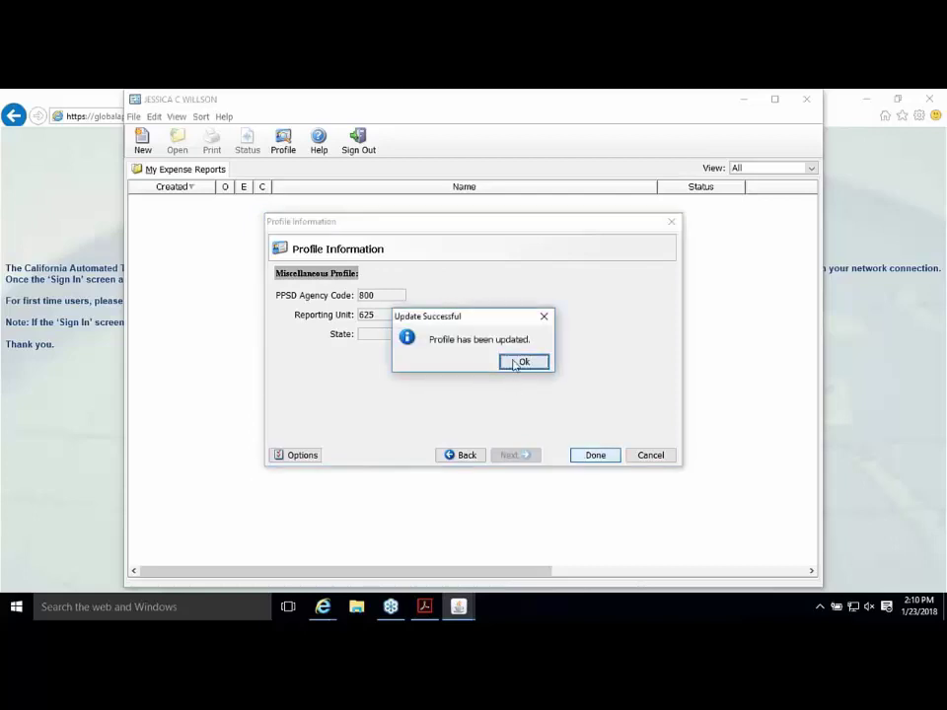
Step: Dismiss the Update Successful message with Ok
click(514, 364)
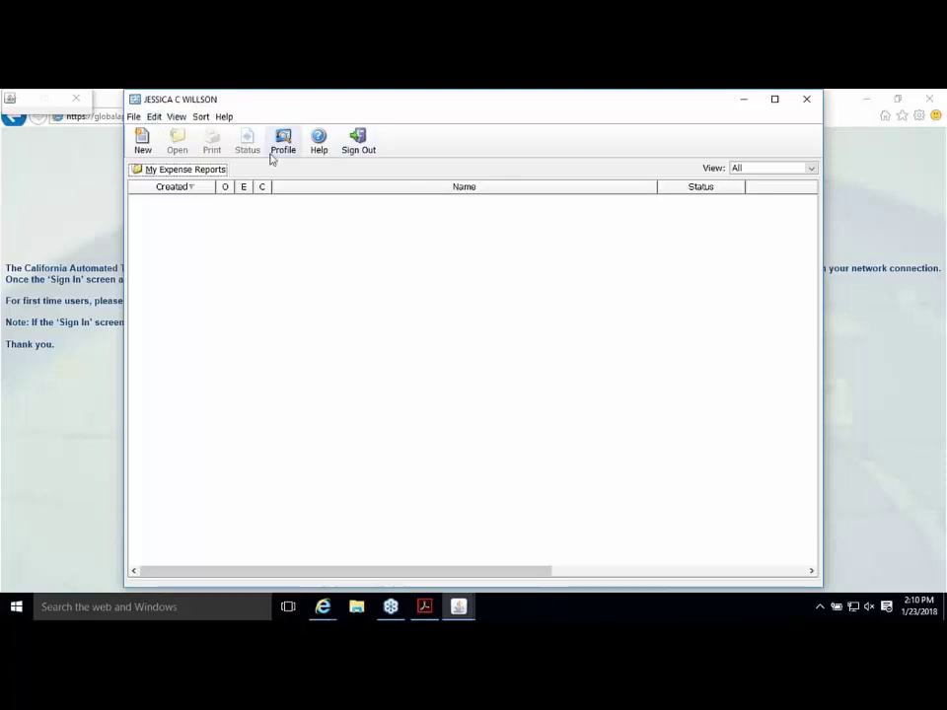
Step: Create a new form with Form Type Travel Advance Form and Claim Type In State Travel
click(156, 118)
click(227, 243)
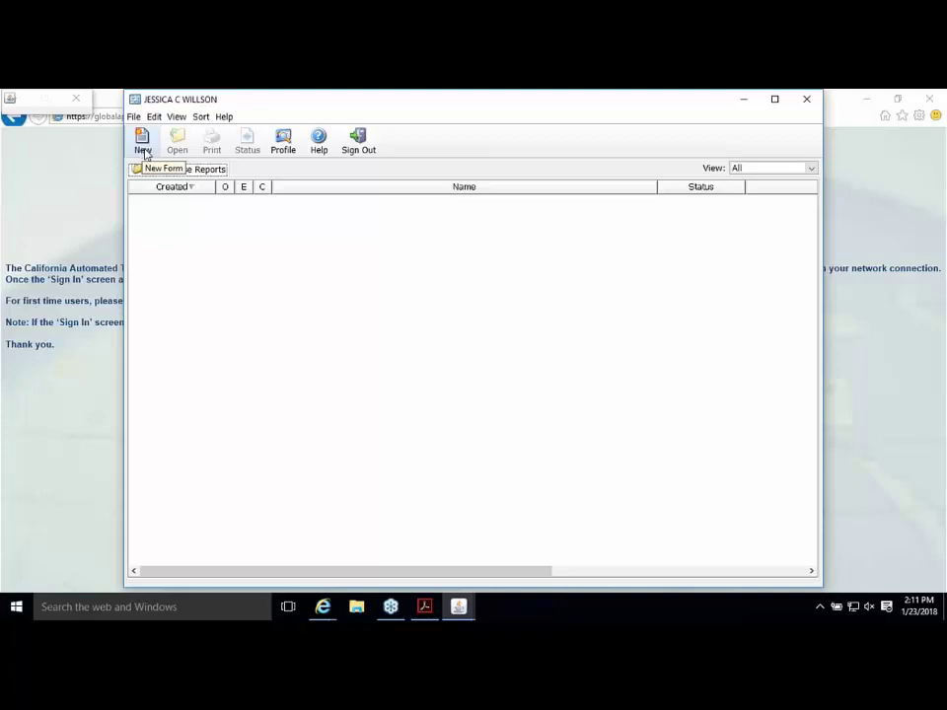
click(144, 153)
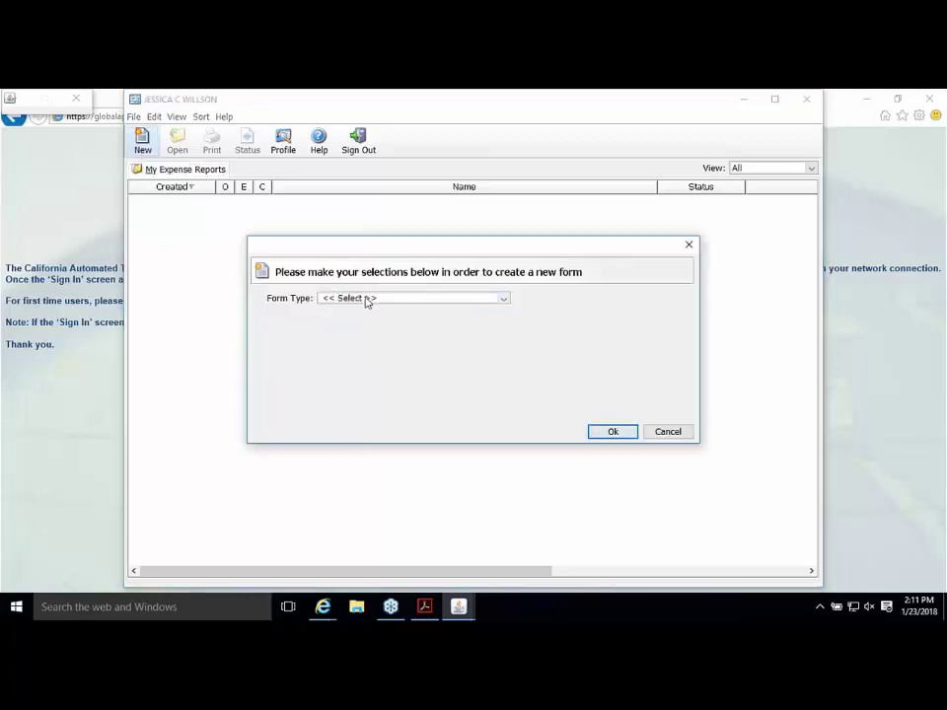
click(365, 299)
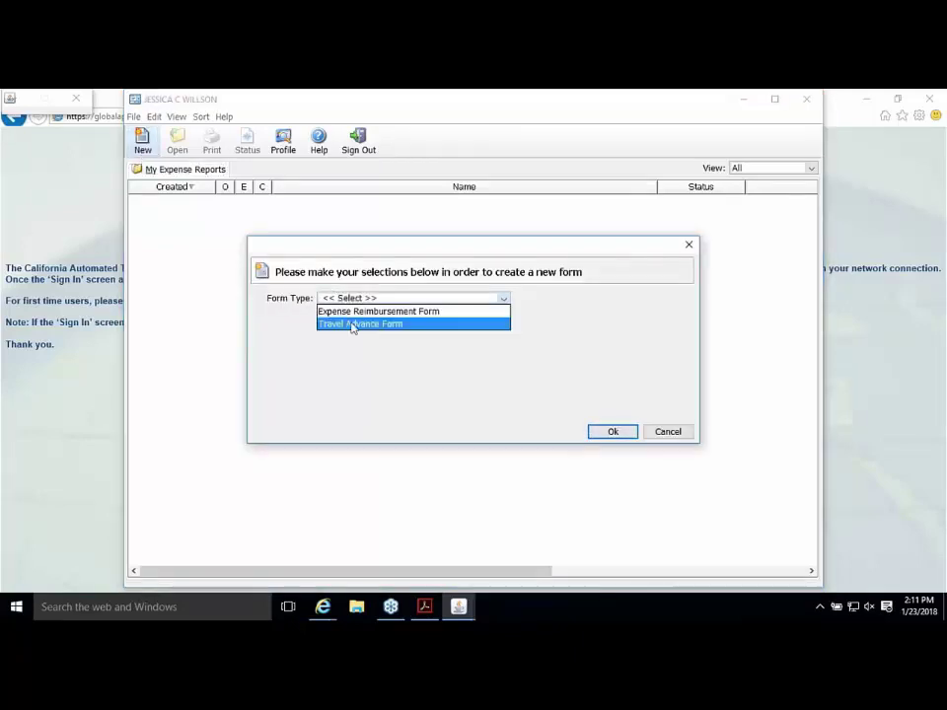
click(353, 324)
click(355, 326)
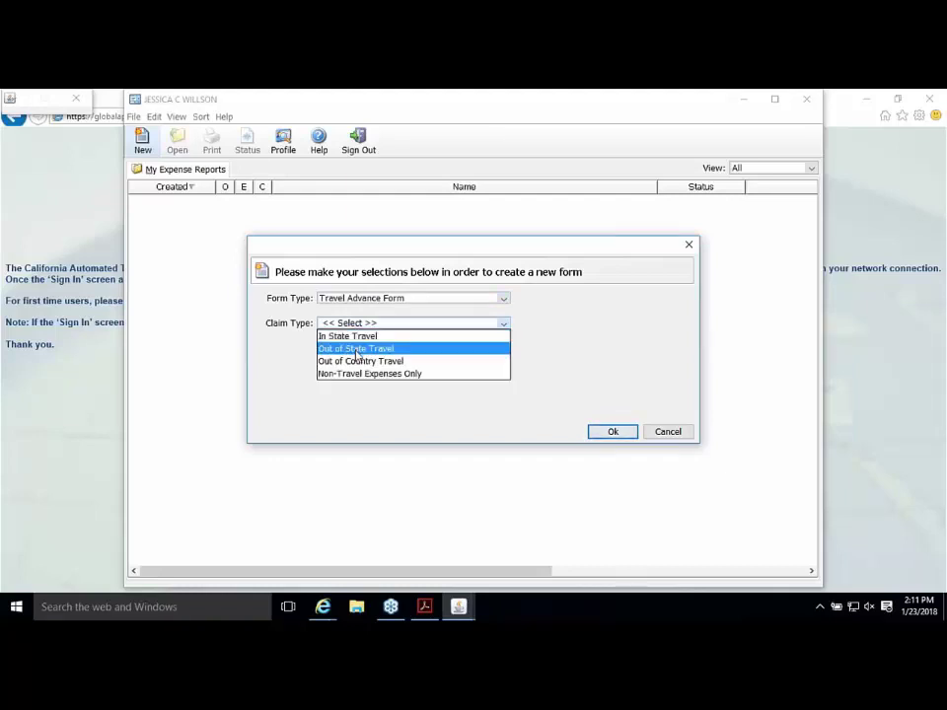
click(350, 337)
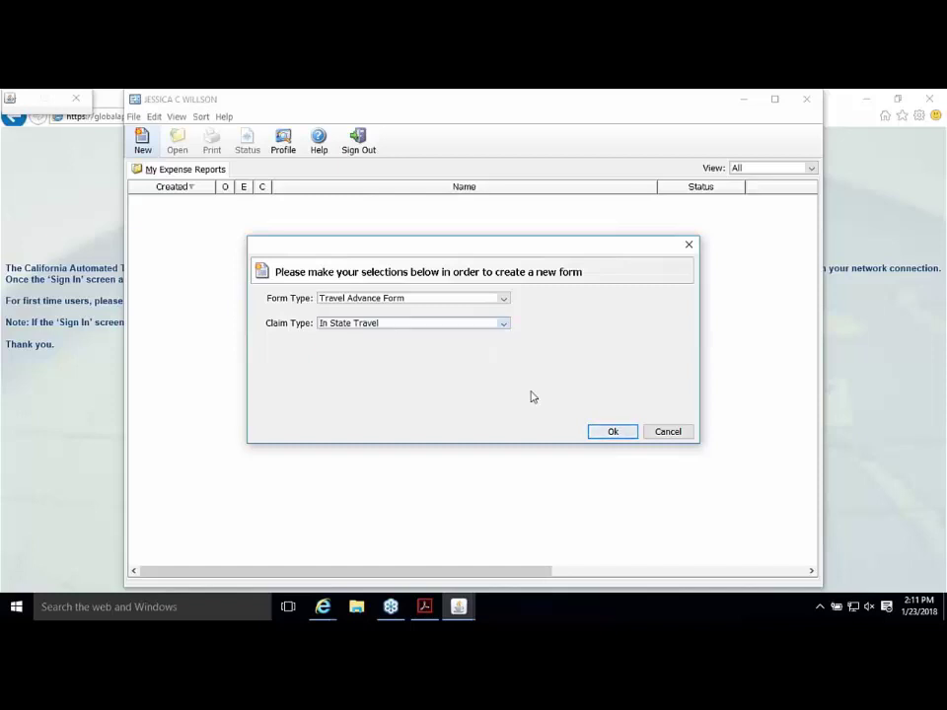
click(625, 435)
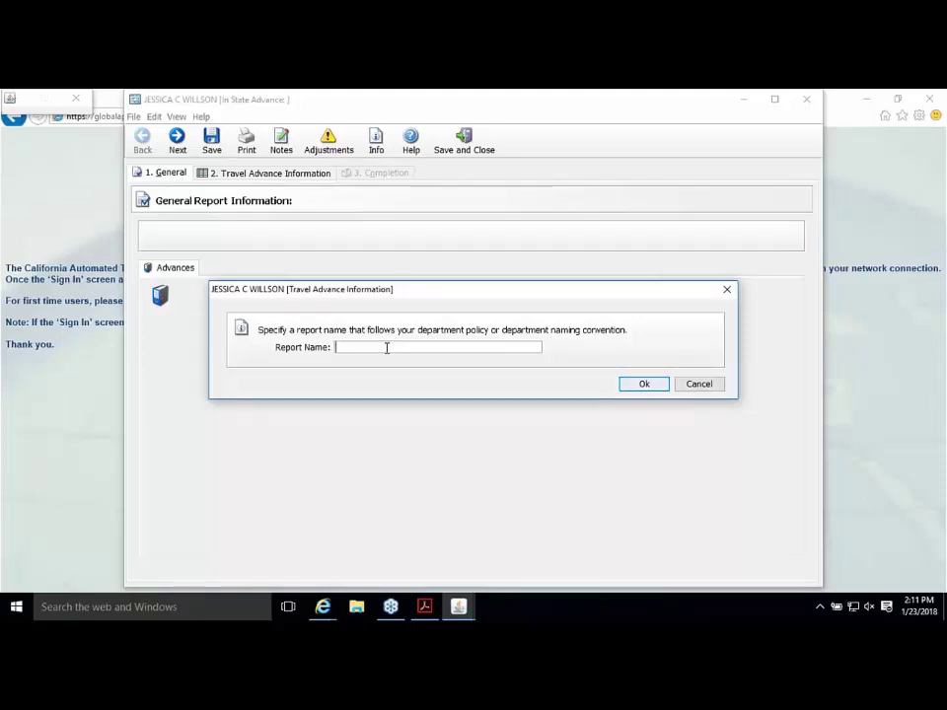
Step: Enter the report name '6625-January 31-Feb2,2018-Los Angeles' and confirm it
text(6625-)
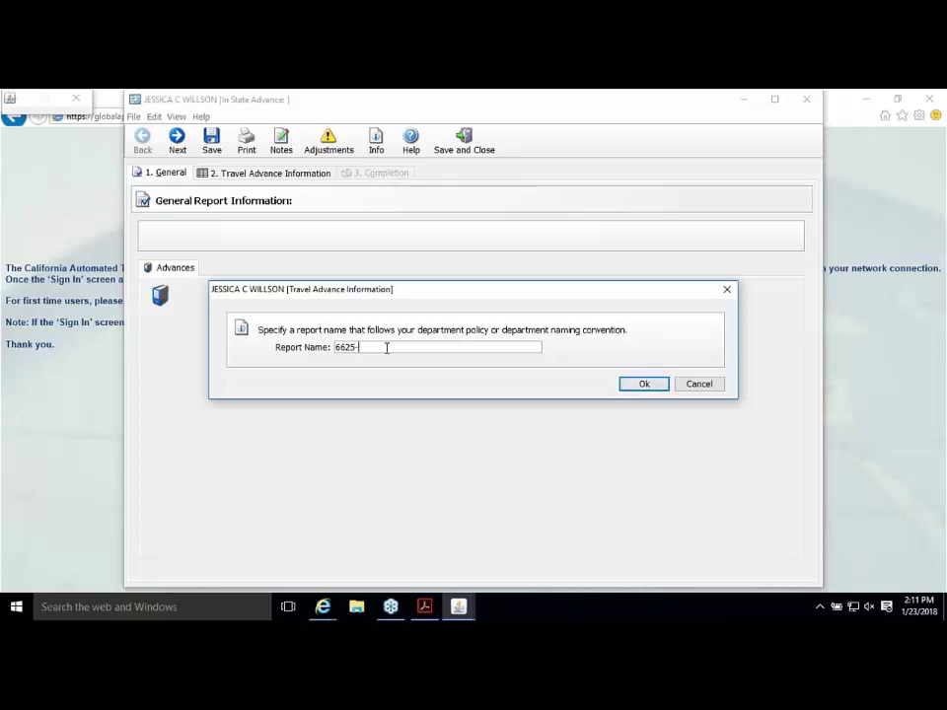
text(January 31-Feb)
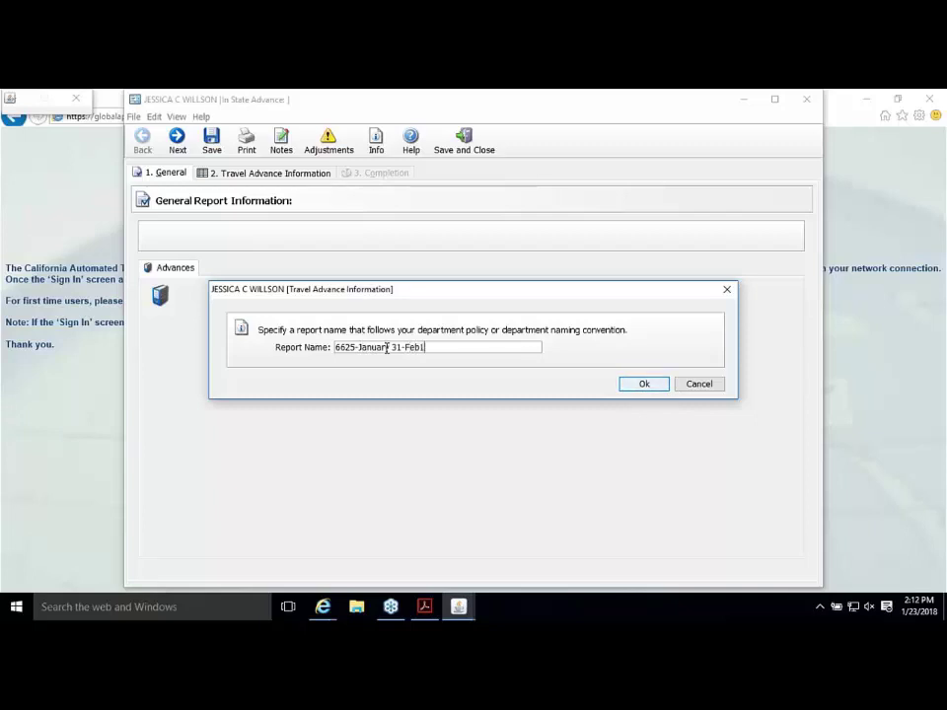
text(2,2018-Los Angeles)
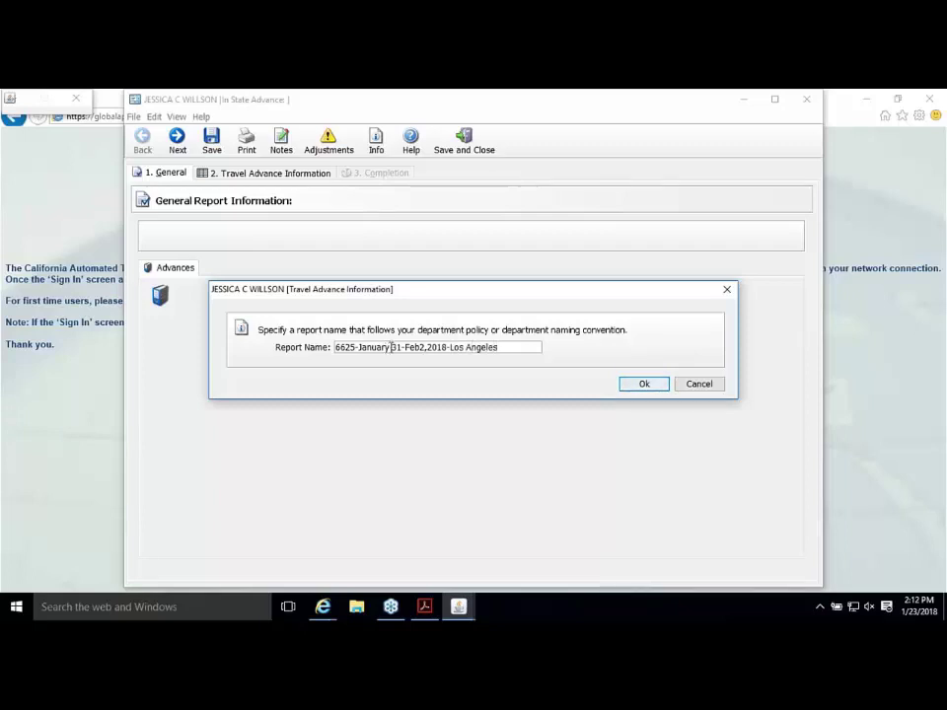
click(651, 384)
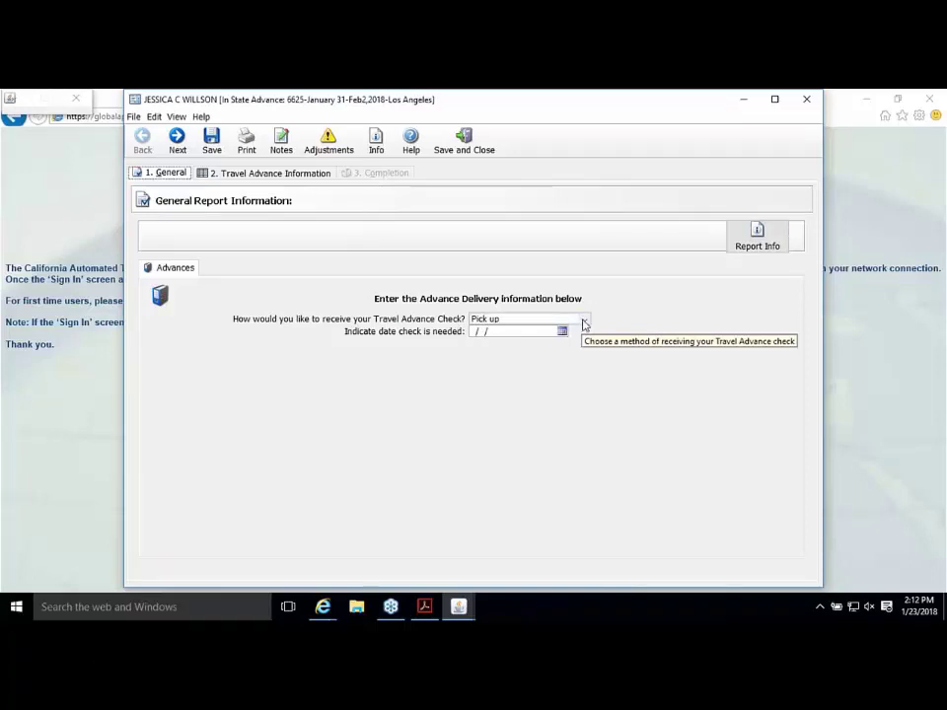
Step: Have the advance check mailed to 744 P Street MS 9-5-80, Sacramento, CA 95814
click(583, 322)
click(558, 348)
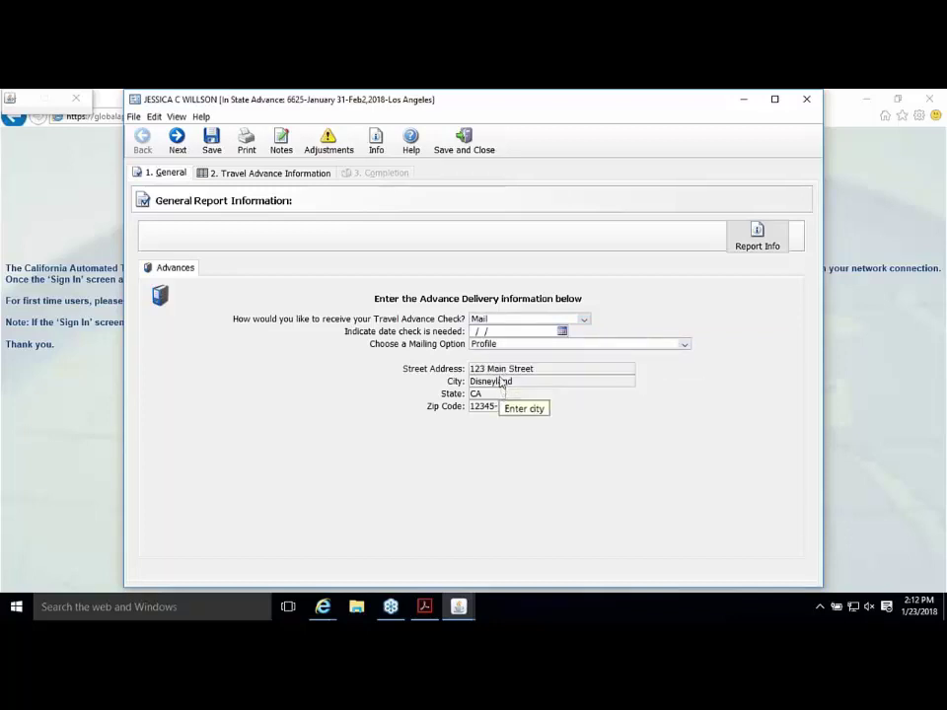
click(496, 345)
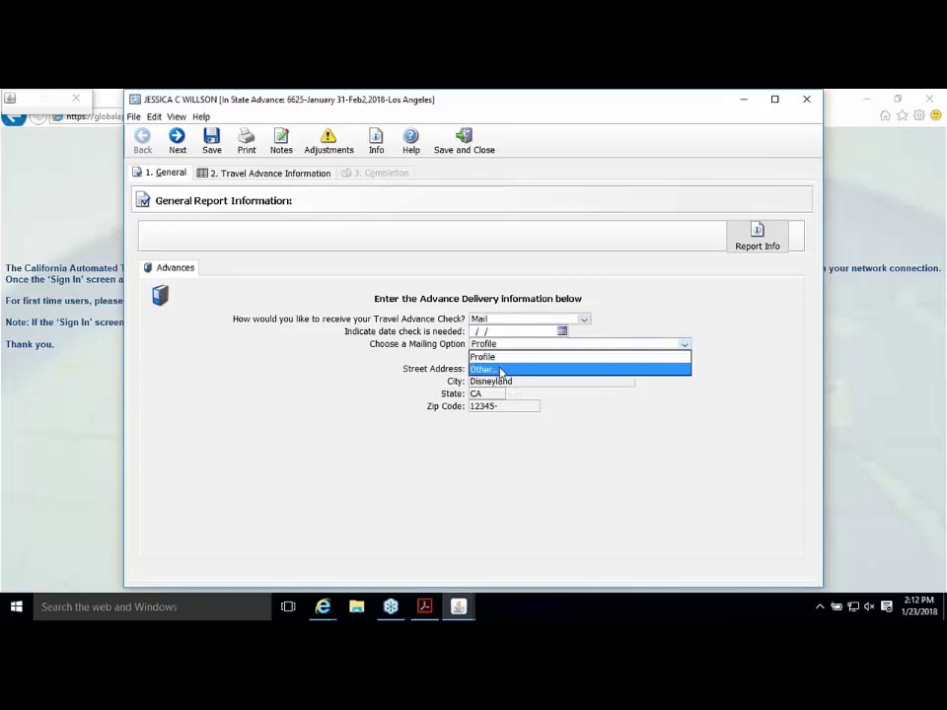
click(501, 365)
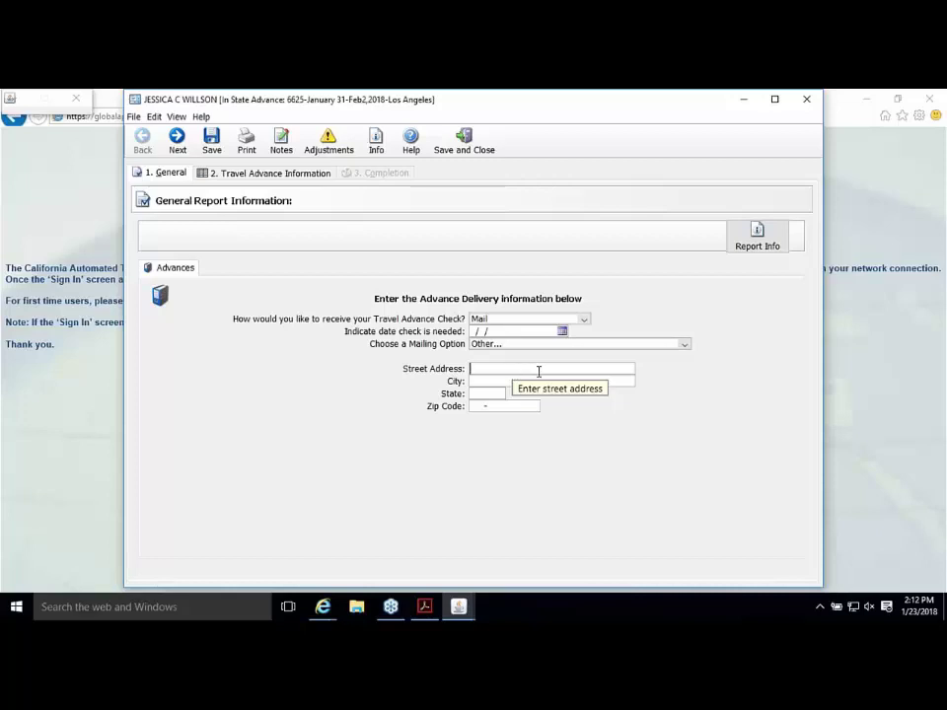
text(744 P Street MS 9-5-80)
key(Tab)
text(Sa)
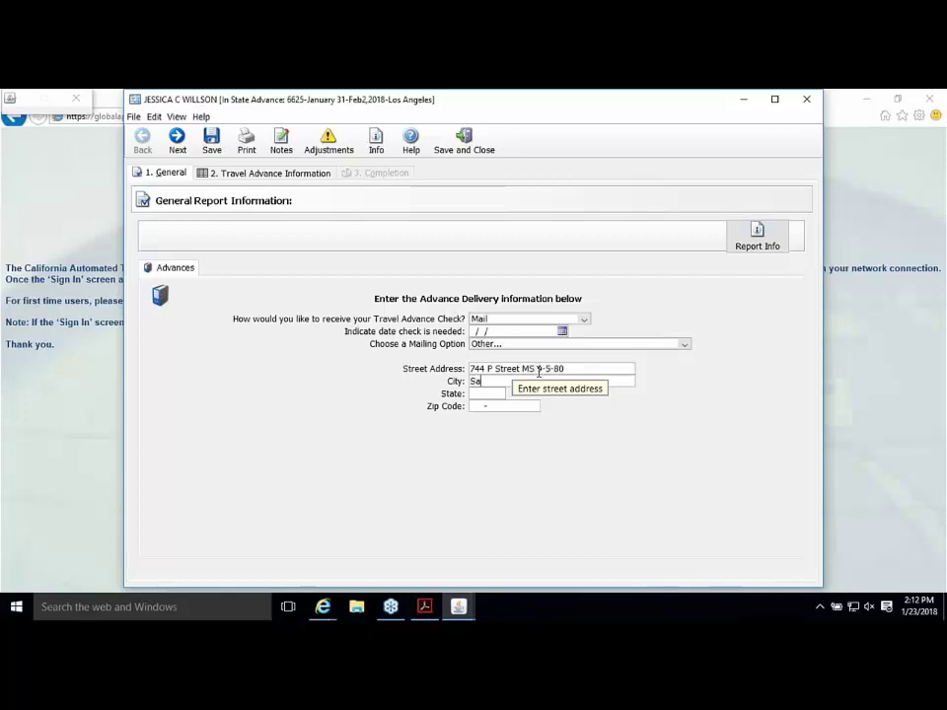
text(cramento)
key(Tab)
text(CA)
key(Tab)
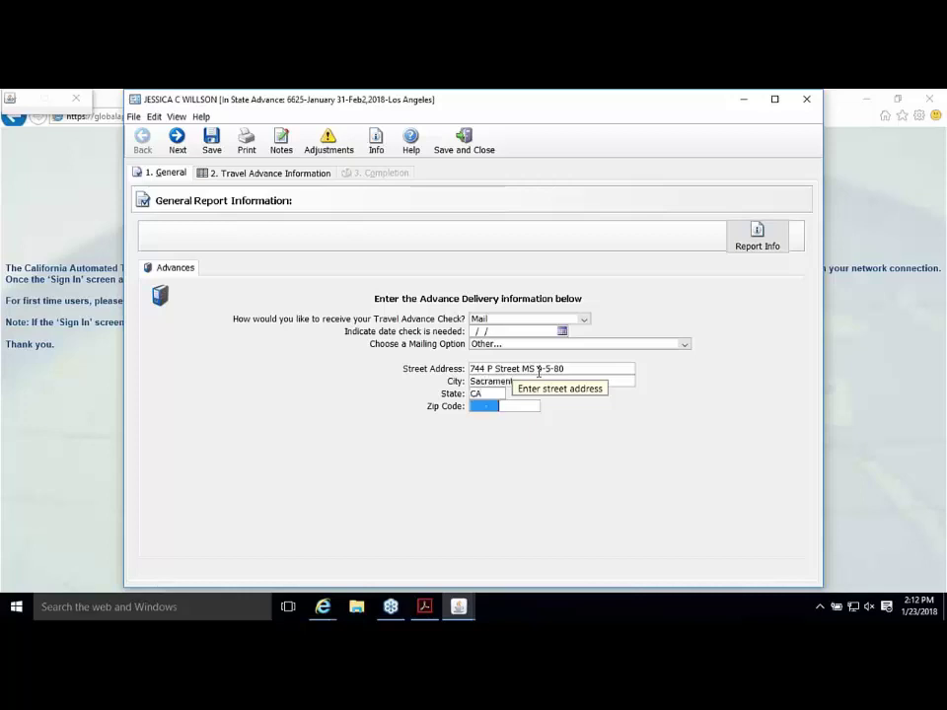
text(95814)
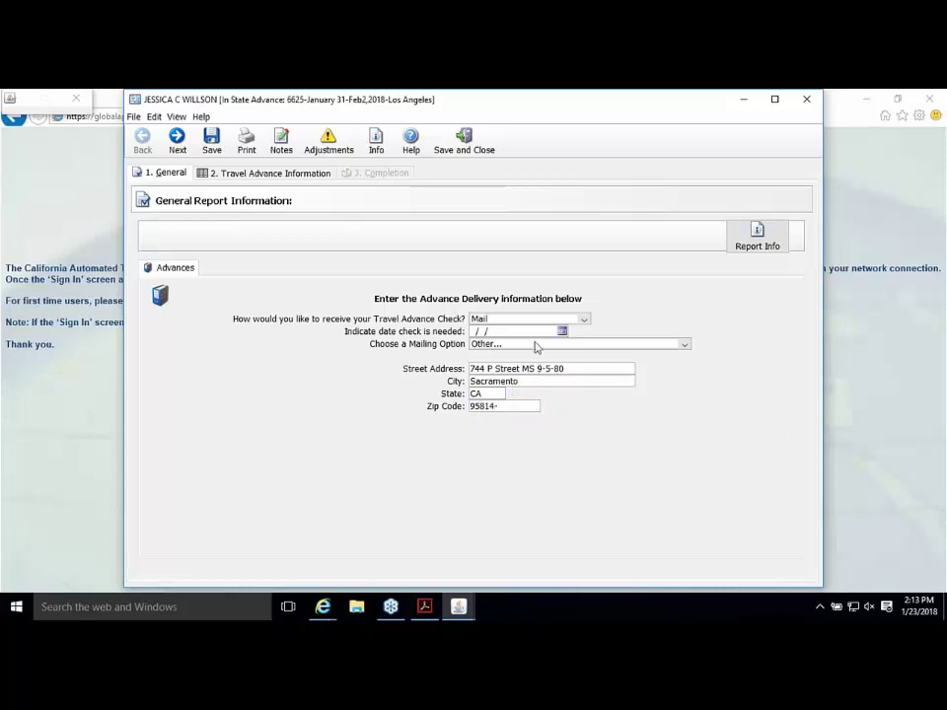
Step: Set 01/30/18 as the date the check is needed and move to Travel Advance Information
click(562, 331)
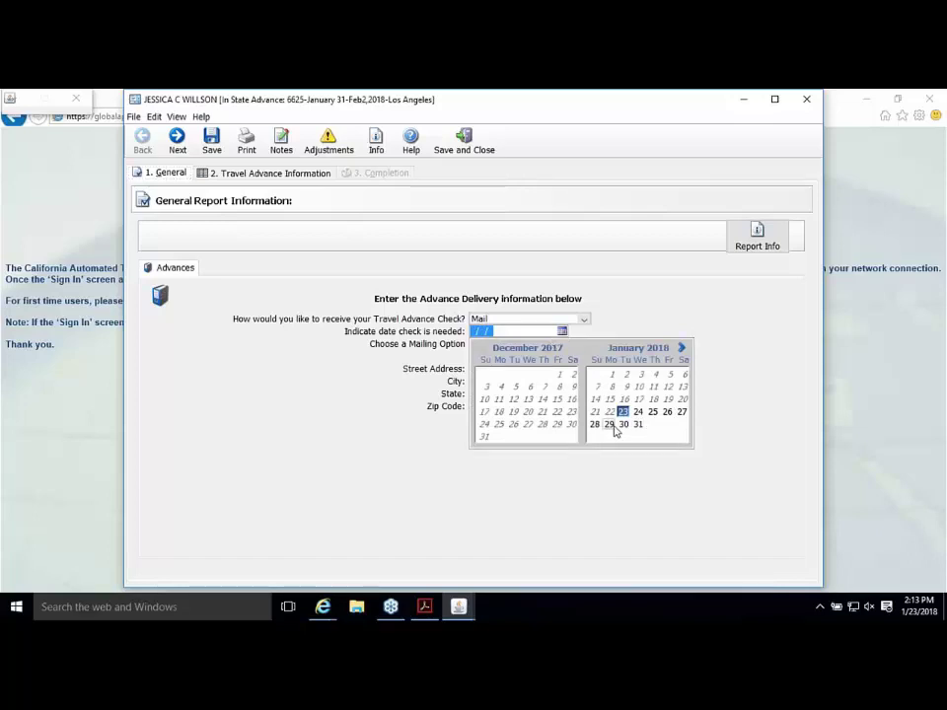
click(620, 426)
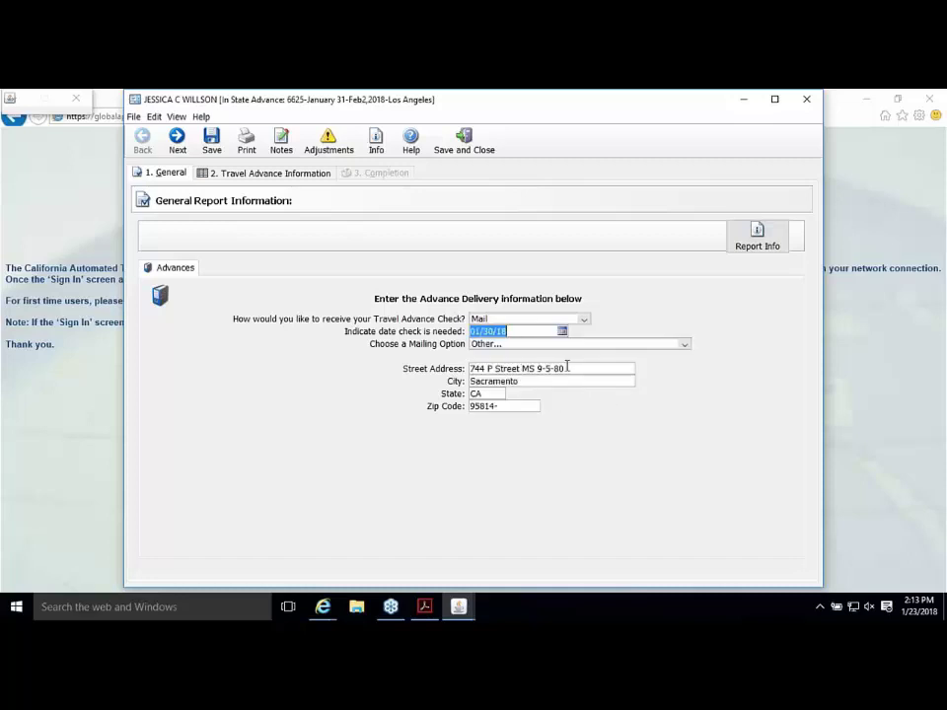
click(500, 393)
click(508, 404)
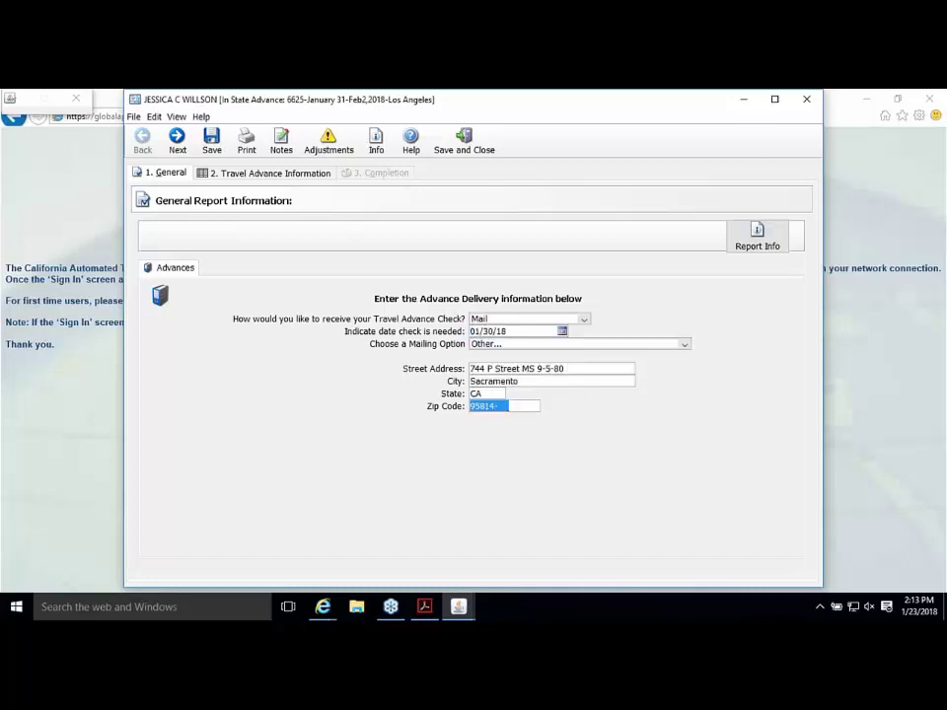
click(235, 179)
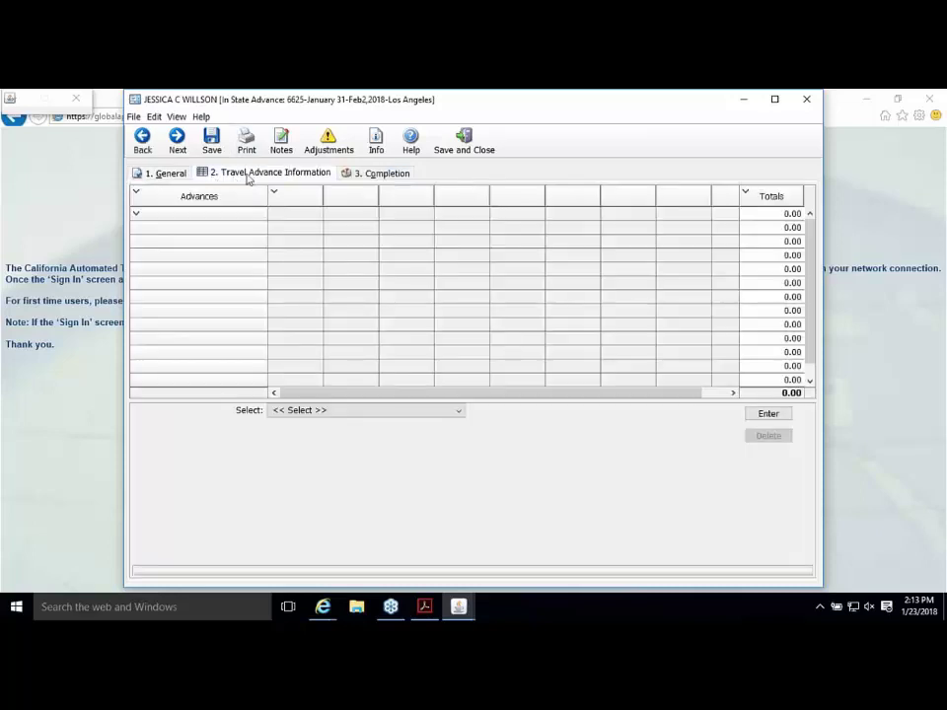
Step: Choose Advance as the entry type and place the cursor in its Amount field
click(166, 173)
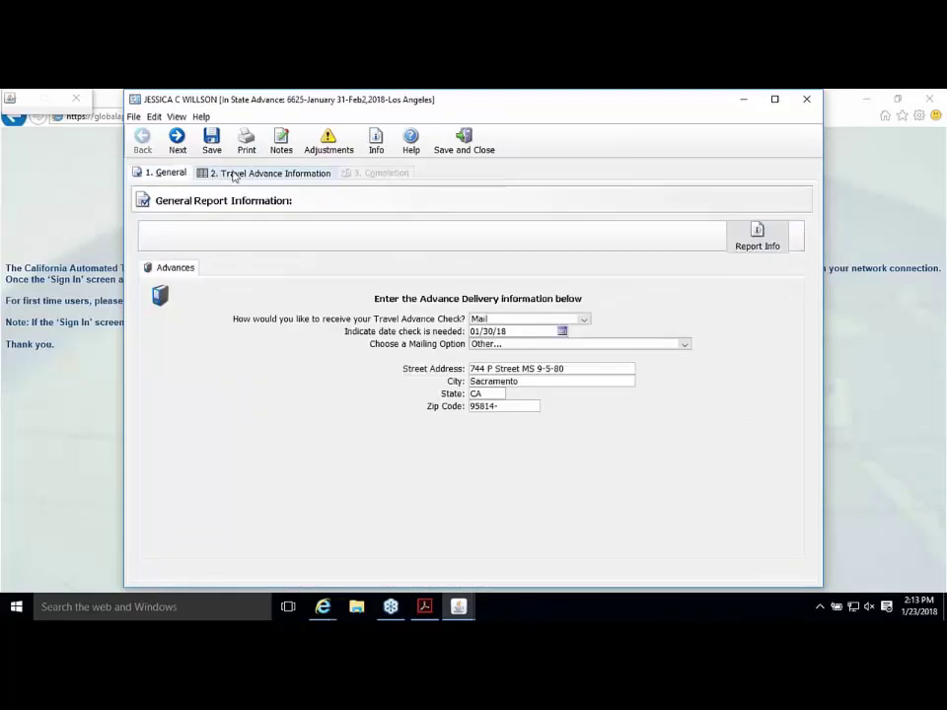
click(235, 175)
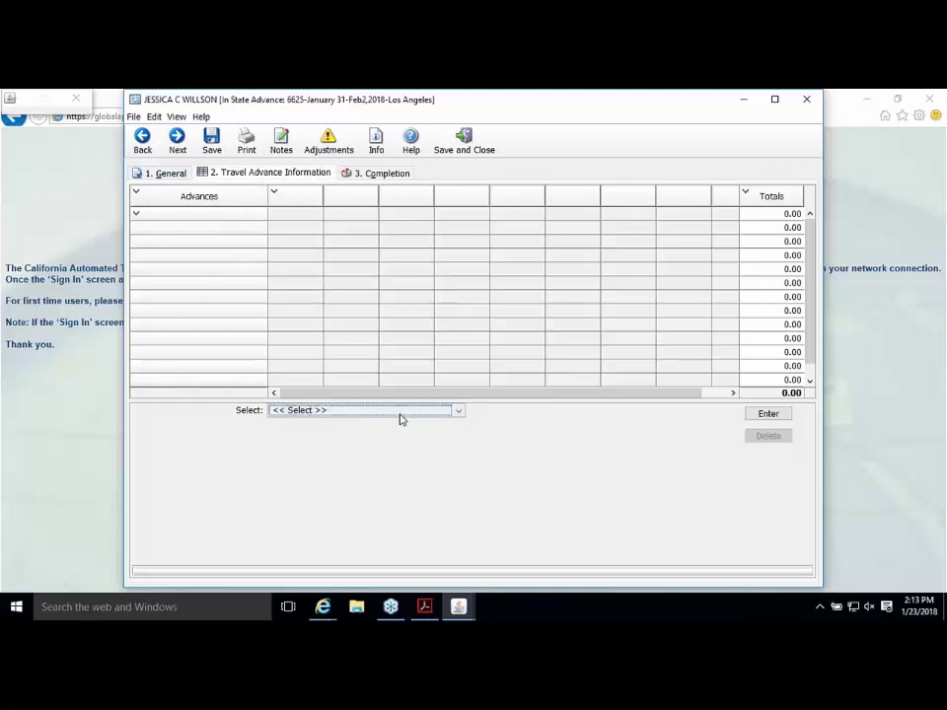
click(455, 413)
click(294, 426)
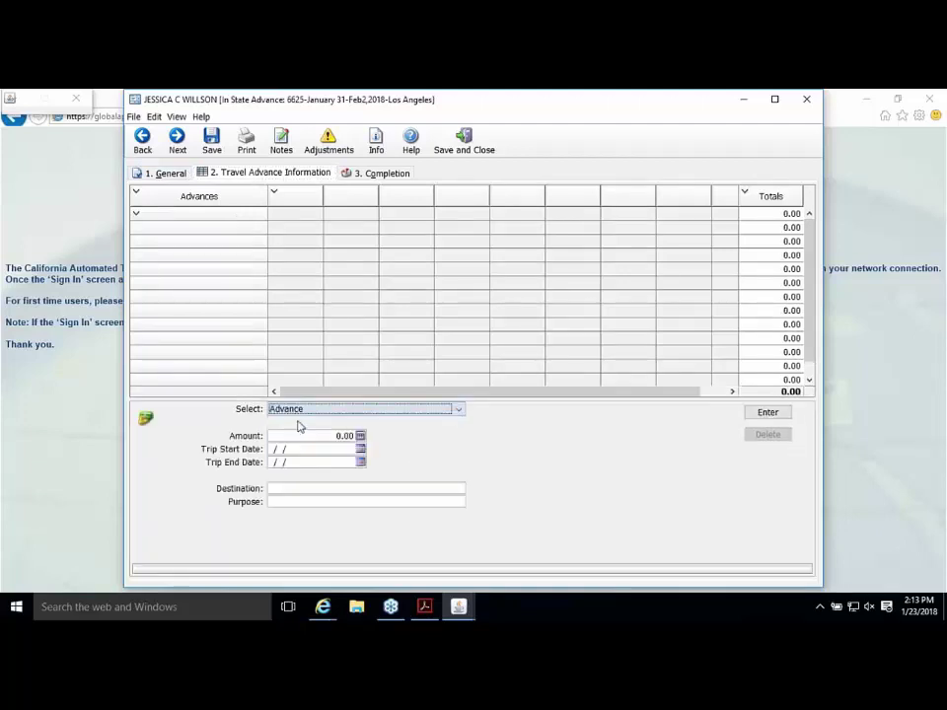
click(332, 436)
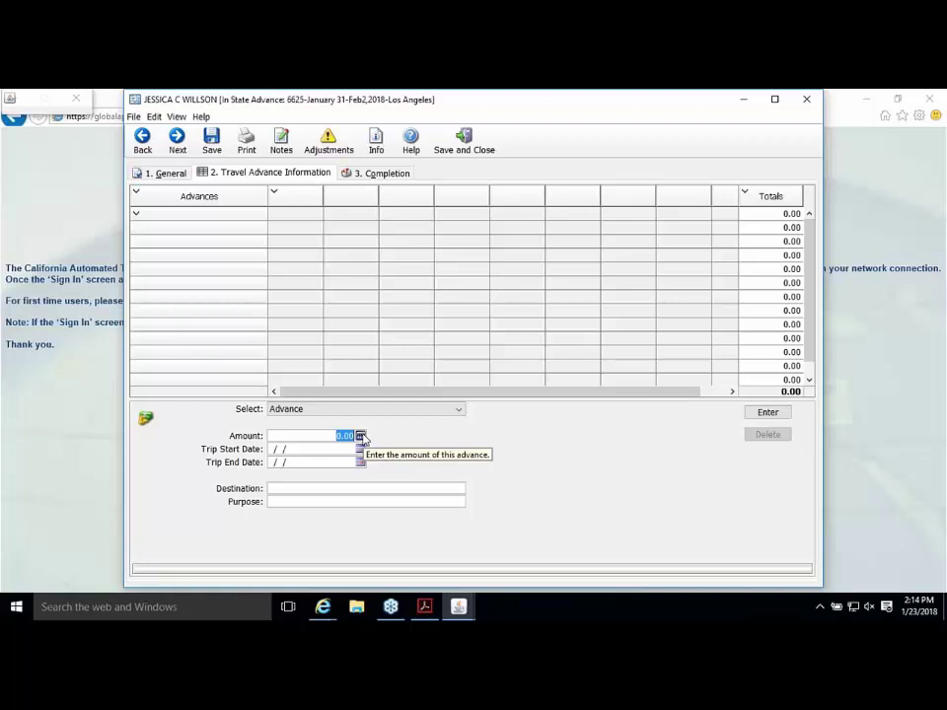
Step: Enter 320.00 as the advance amount
click(361, 436)
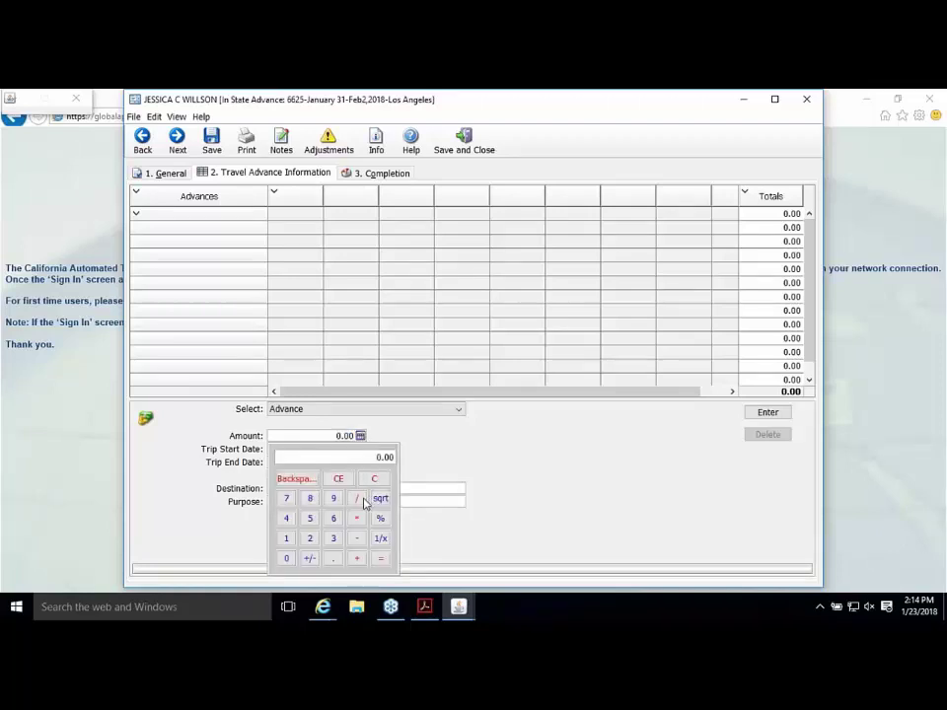
click(334, 538)
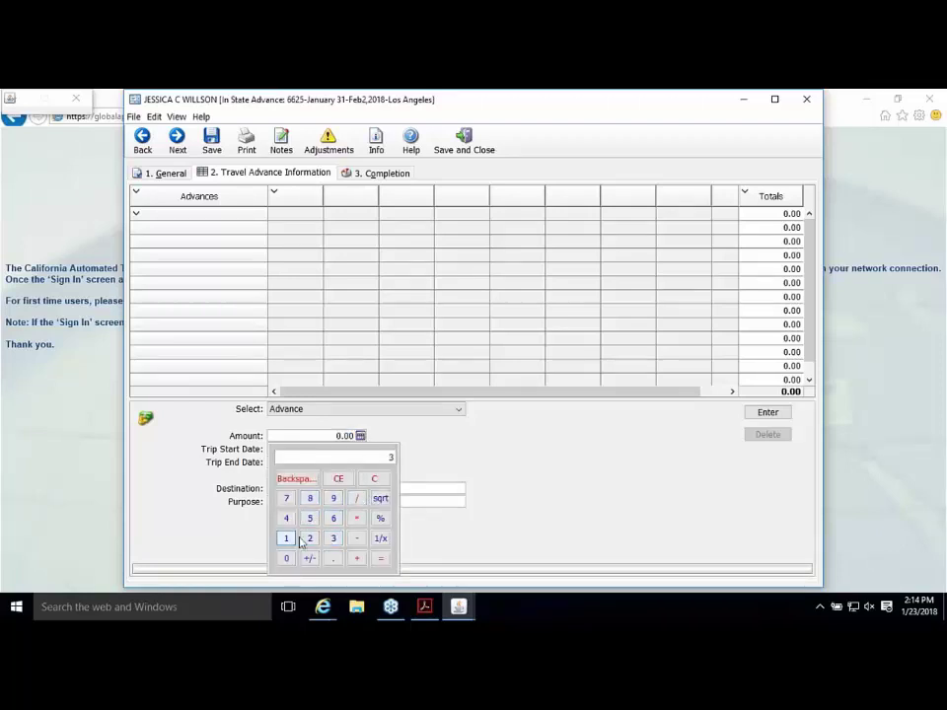
click(310, 538)
click(288, 558)
click(380, 558)
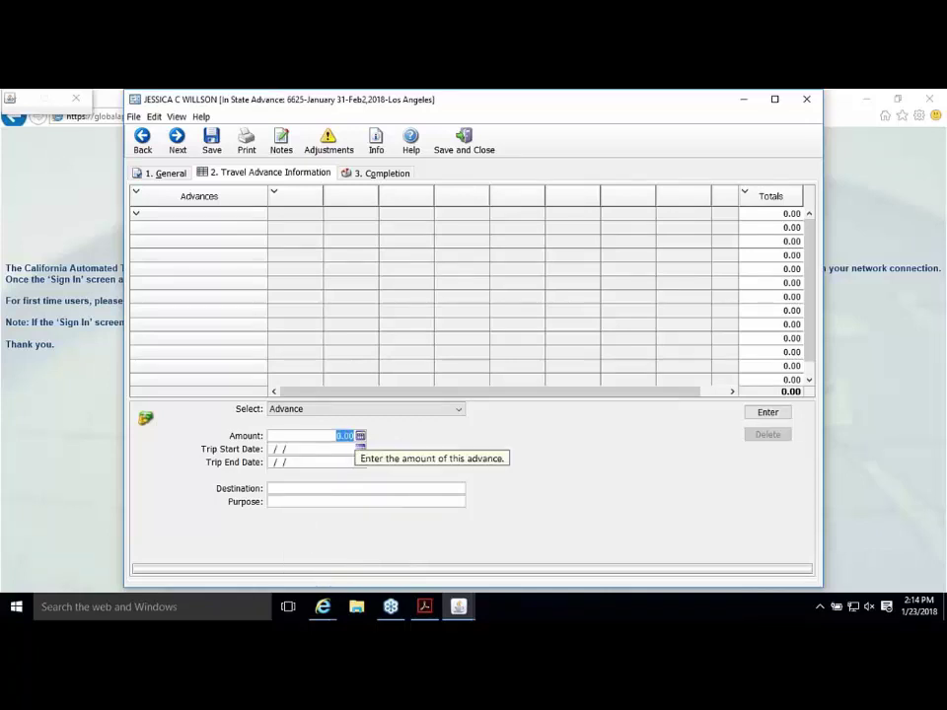
text(320)
key(Tab)
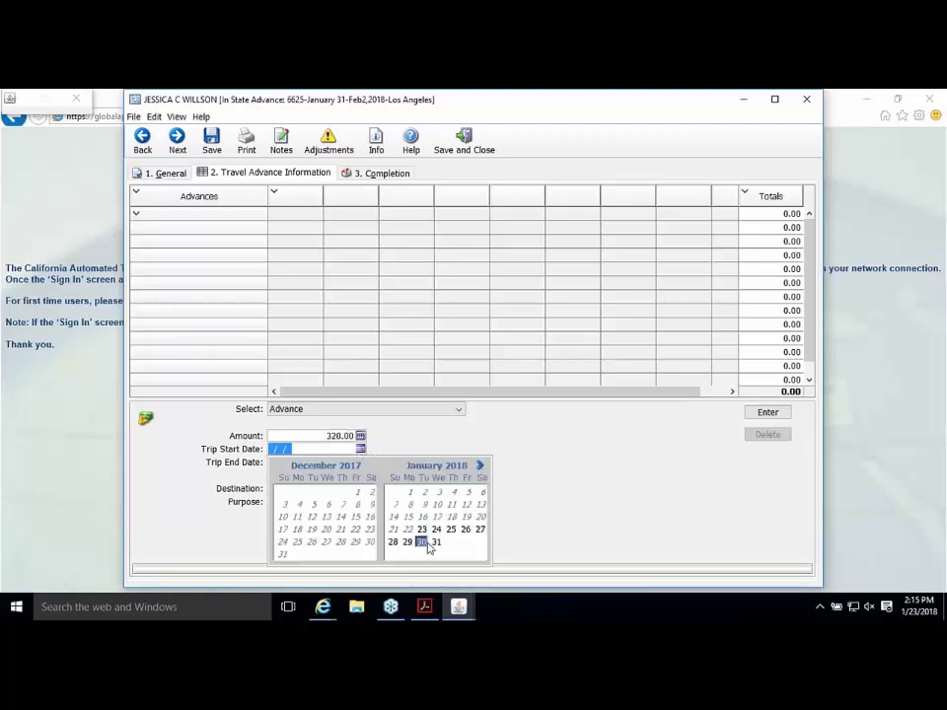
Step: Set the trip dates to 01/31/18 through 02/02/18
click(423, 541)
click(360, 449)
click(437, 541)
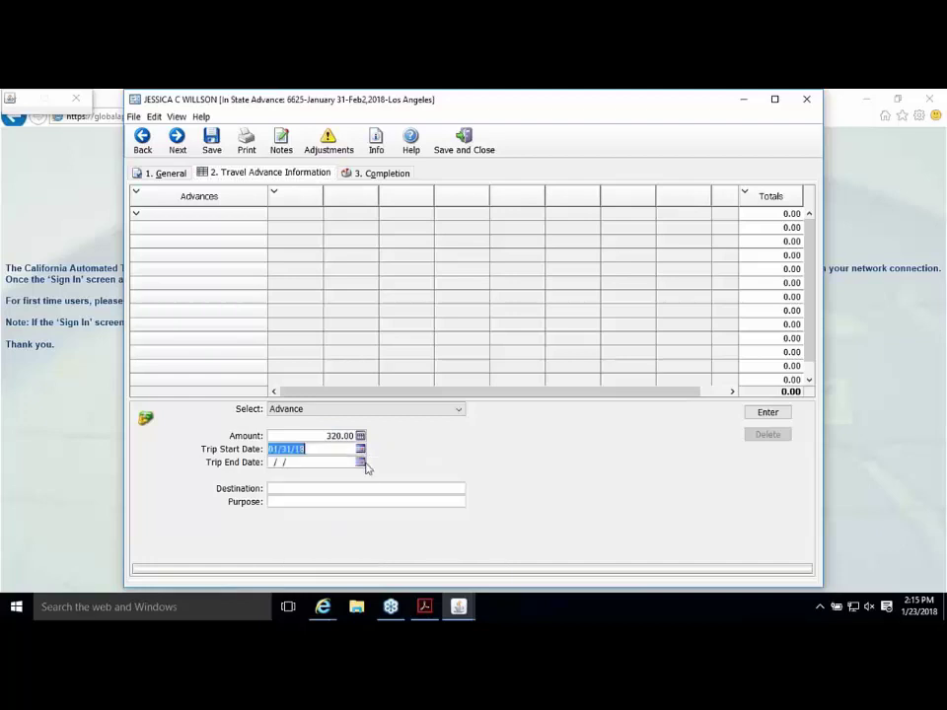
click(360, 462)
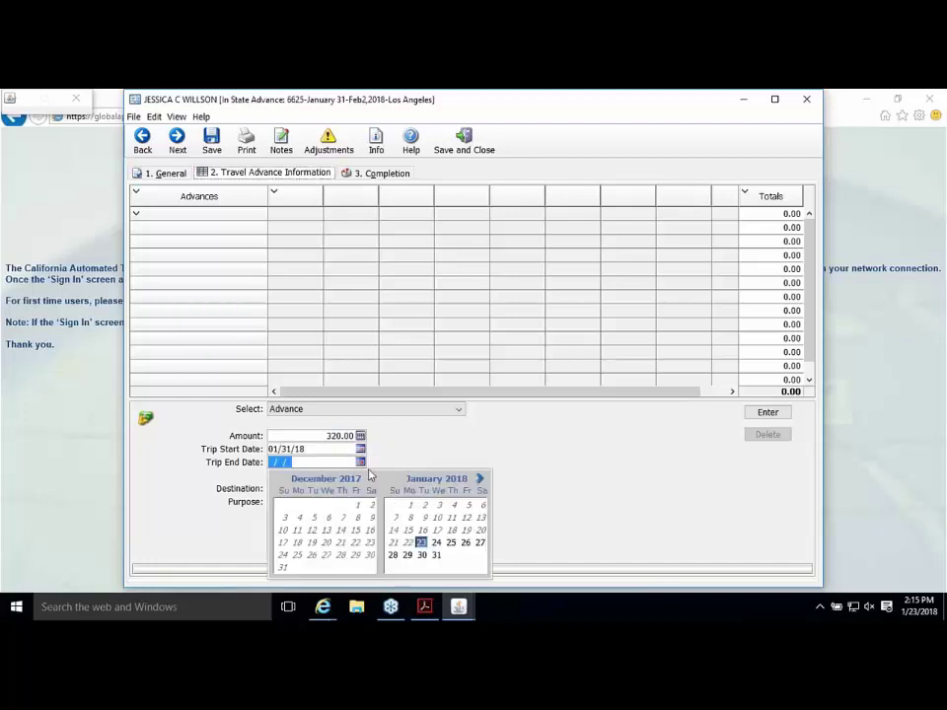
click(480, 478)
click(467, 505)
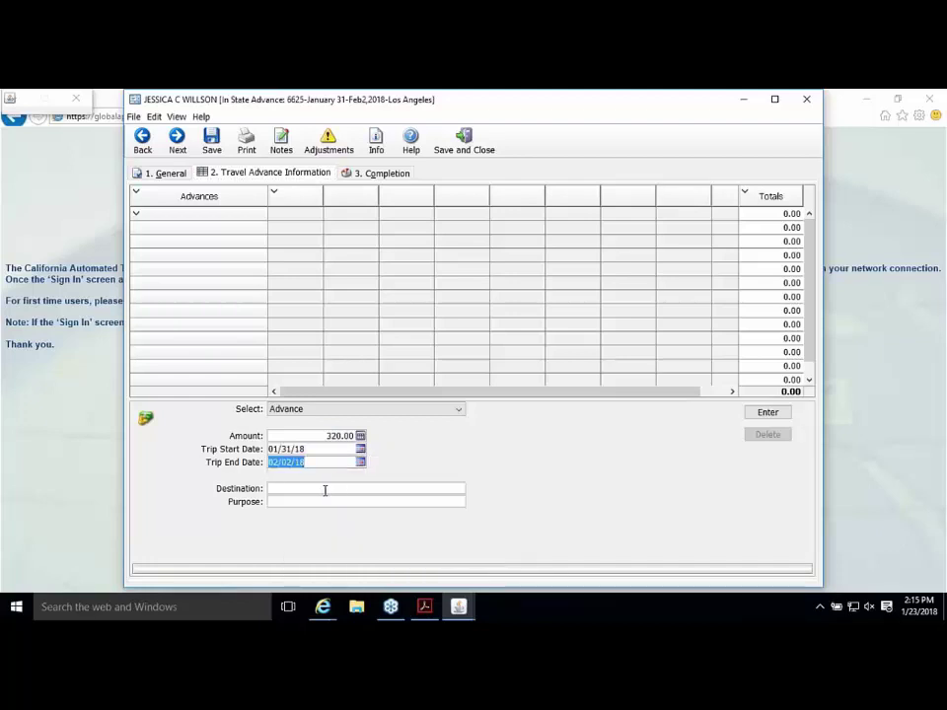
Step: Enter Los Angeles as the destination and Travel Training as the purpose
click(326, 490)
text(Los An)
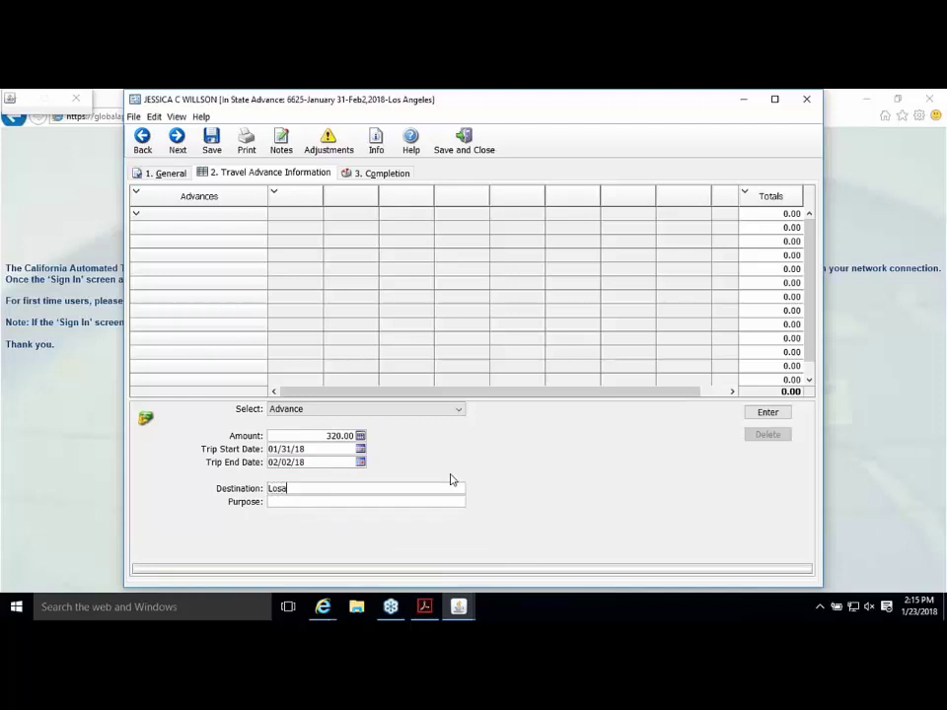
text(geles)
key(Tab)
text(Travel Training)
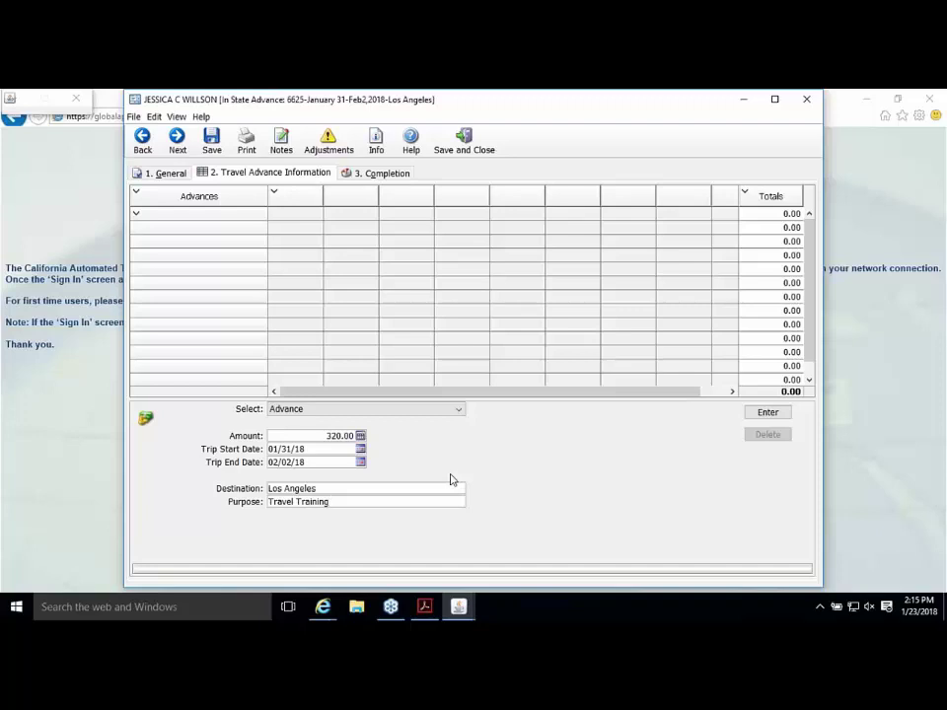
click(393, 173)
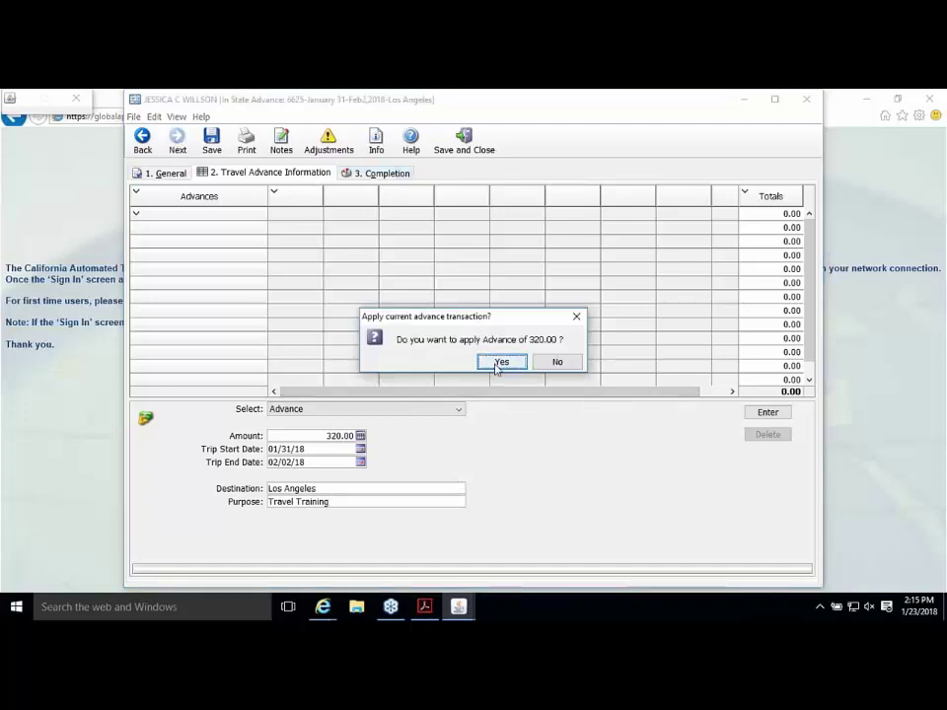
Step: Confirm applying the advance and give 'Last MINute Trip' as the late-submission explanation
click(499, 362)
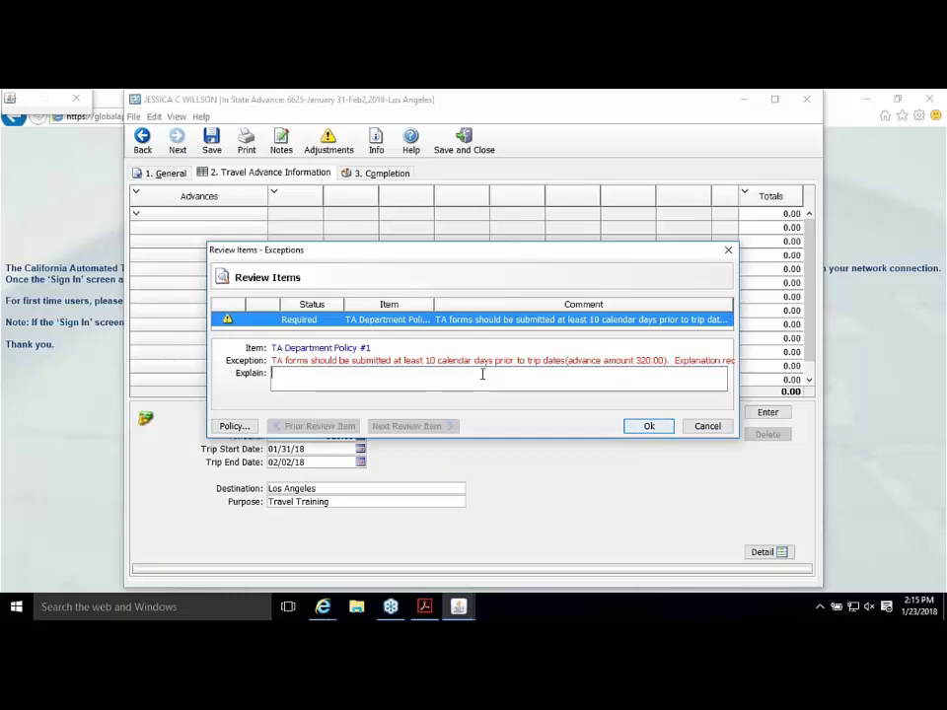
text(Last MINute Trip)
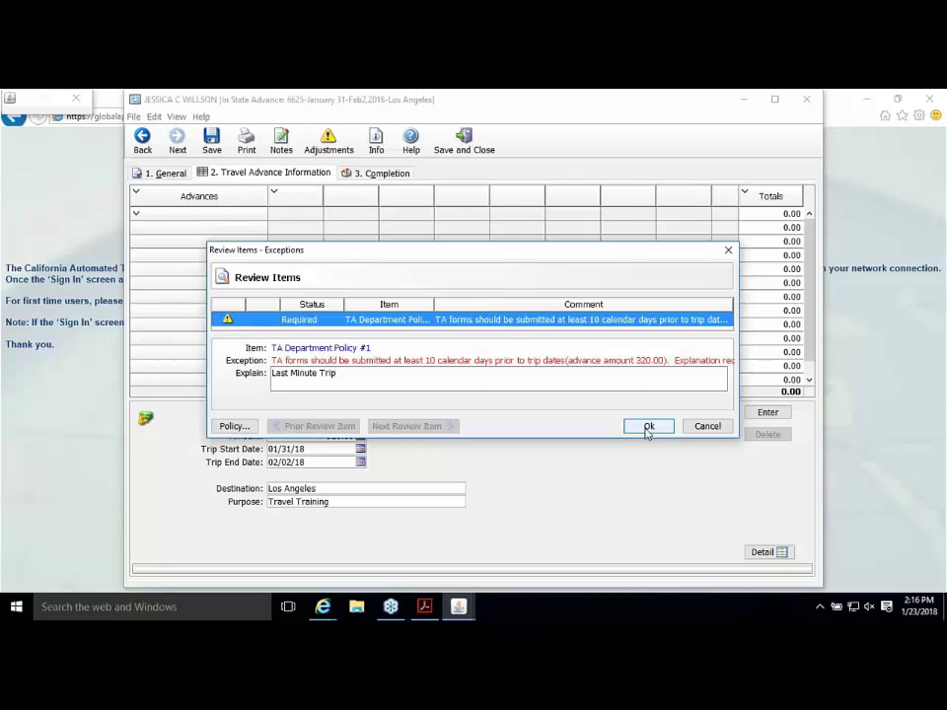
click(700, 430)
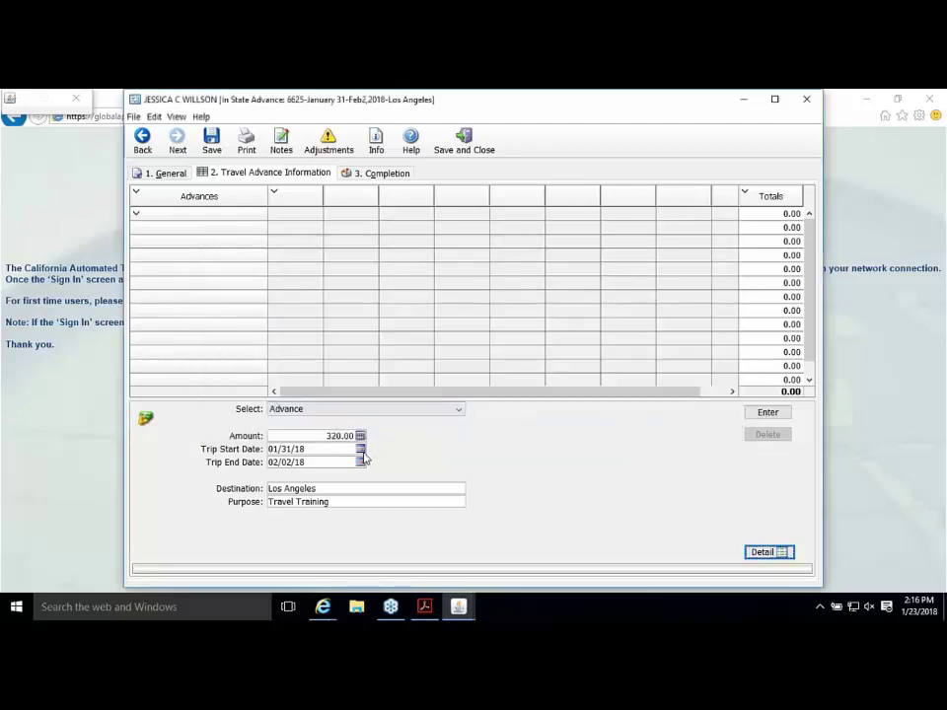
Step: Change the trip dates to 02/05/18 through 02/07/18
click(361, 450)
click(479, 466)
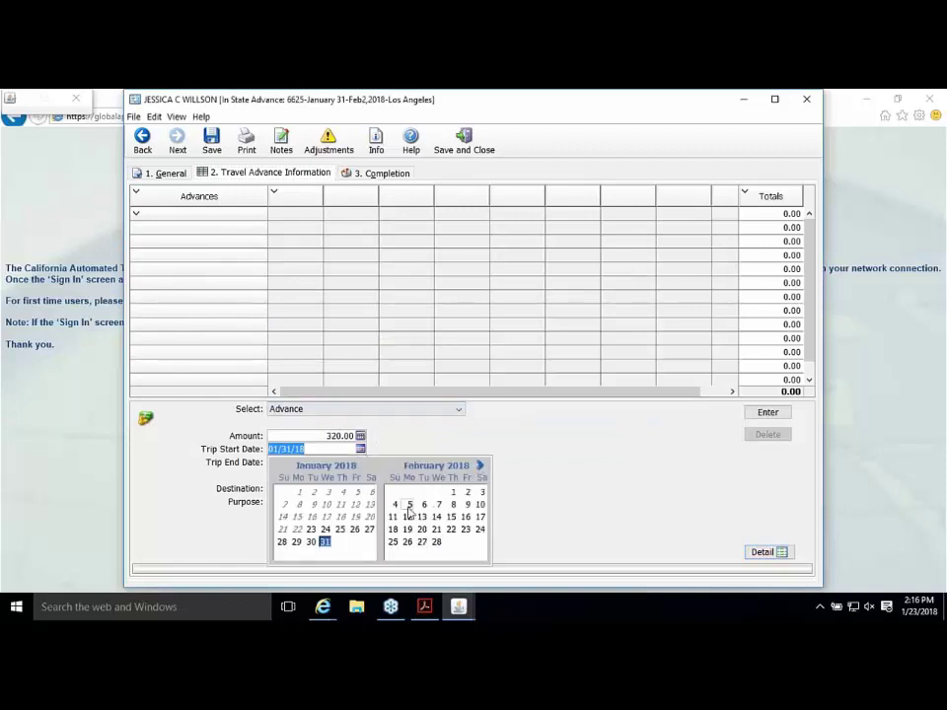
click(408, 504)
click(361, 463)
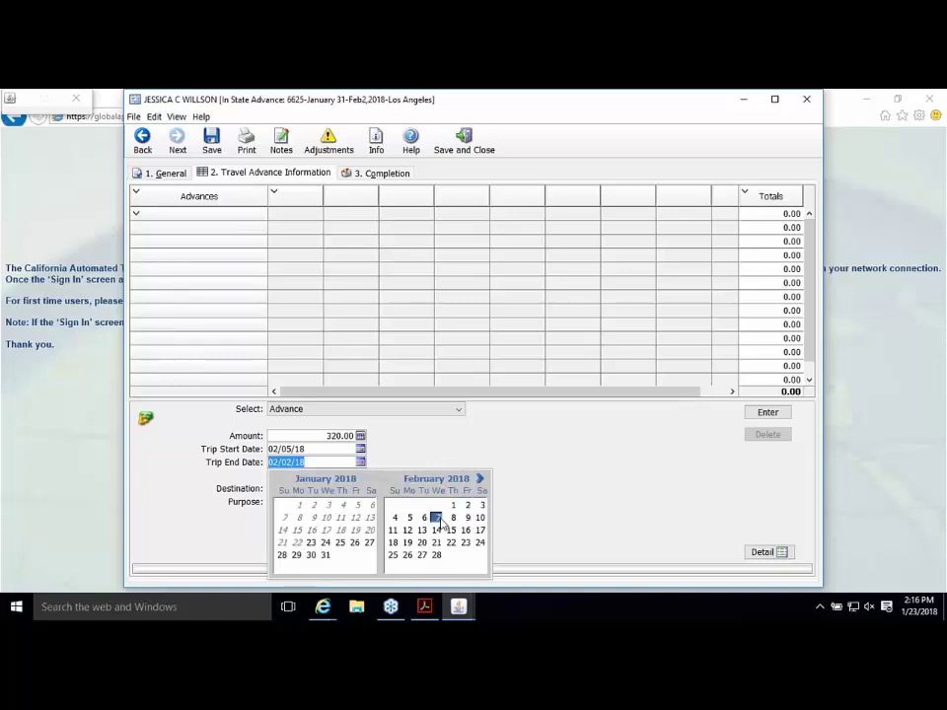
click(798, 475)
Step: Apply the 320.00 advance from the Completion step and dismiss the success message
click(376, 175)
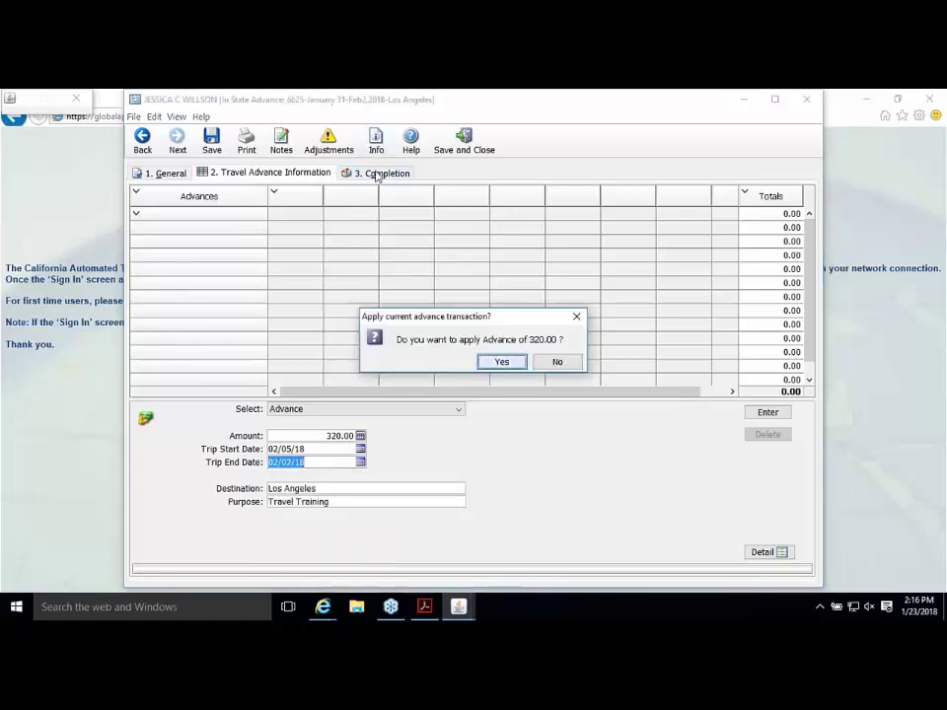
click(500, 362)
click(528, 364)
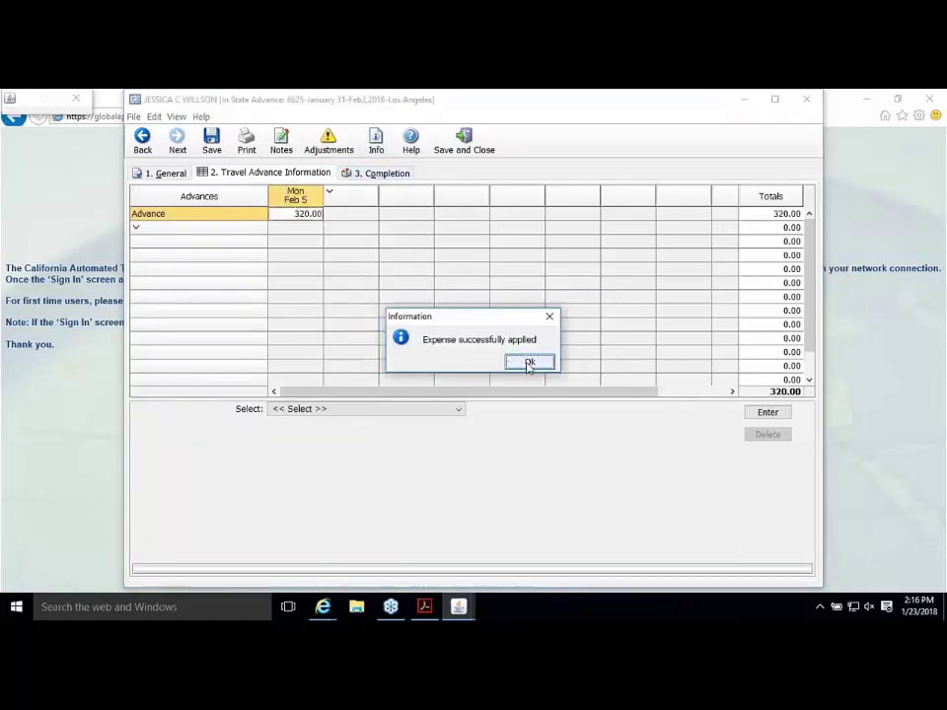
click(281, 173)
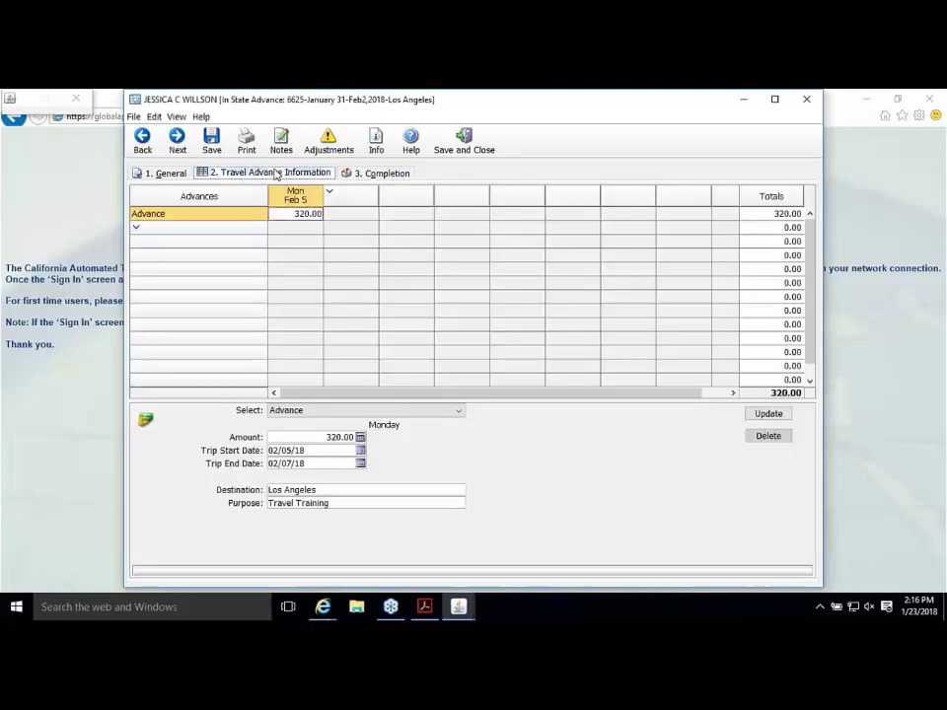
Step: On the Submission page, add an approver found by looking up their last and first name
click(374, 174)
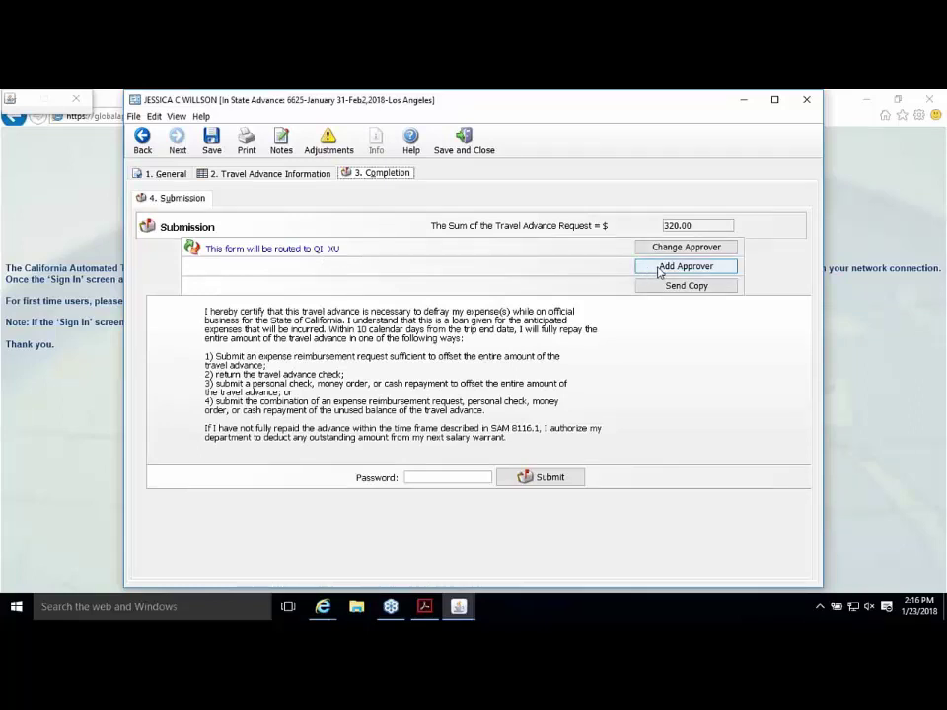
click(660, 268)
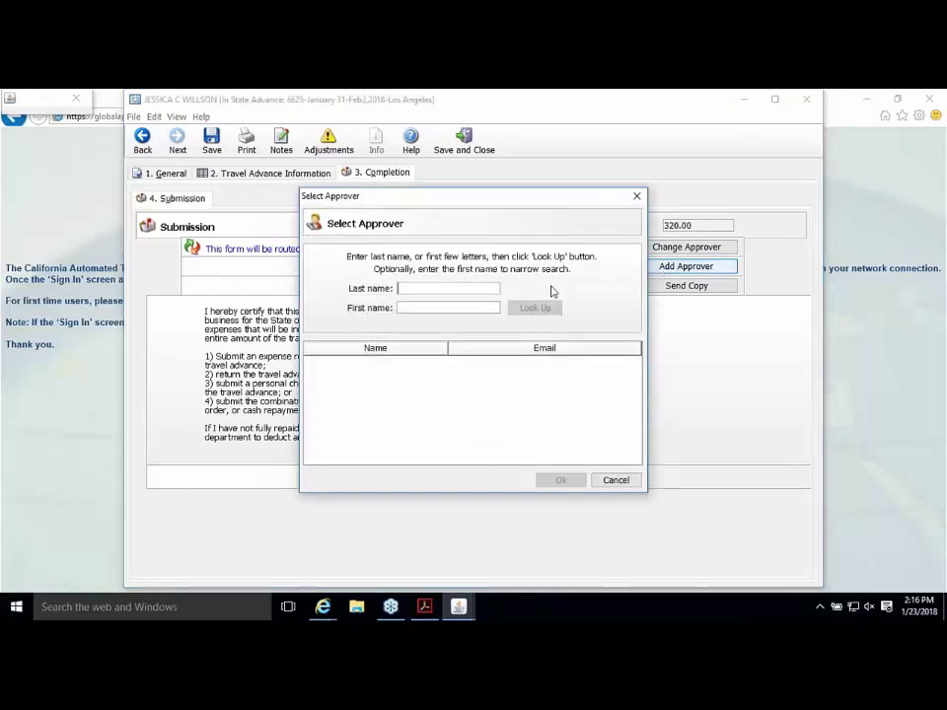
key(Tab)
click(535, 308)
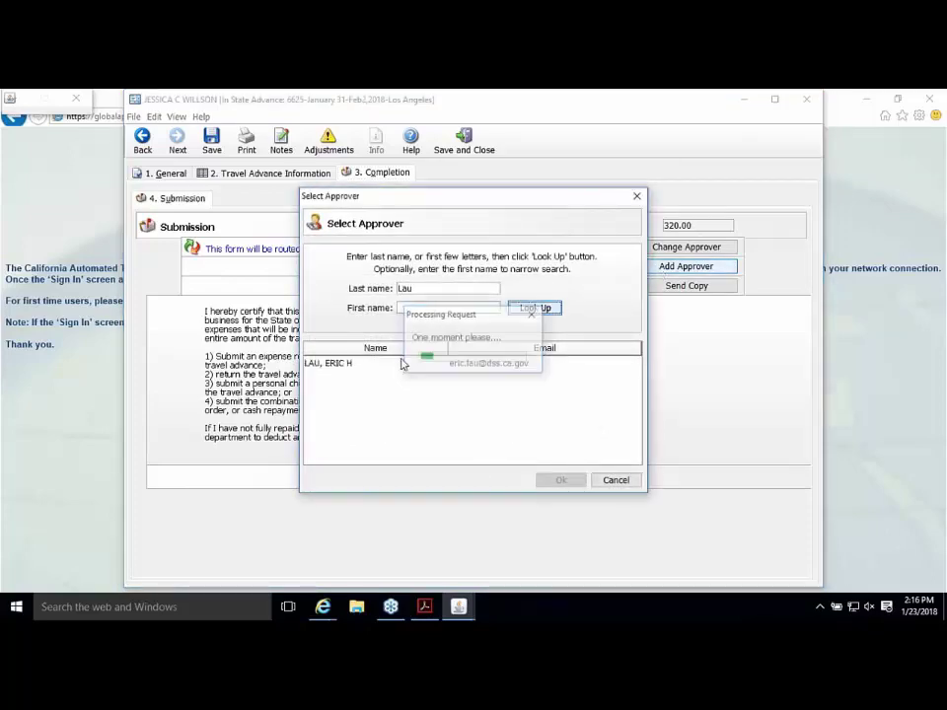
click(401, 364)
click(560, 479)
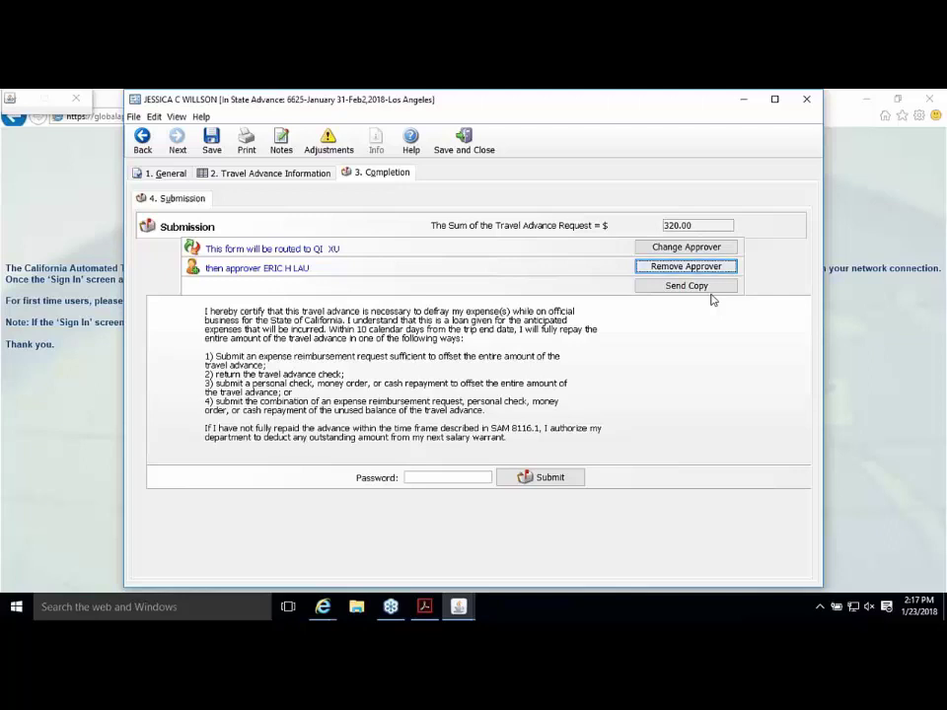
Step: Remove the extra approver, enter the account password and submit with No Print
key(space)
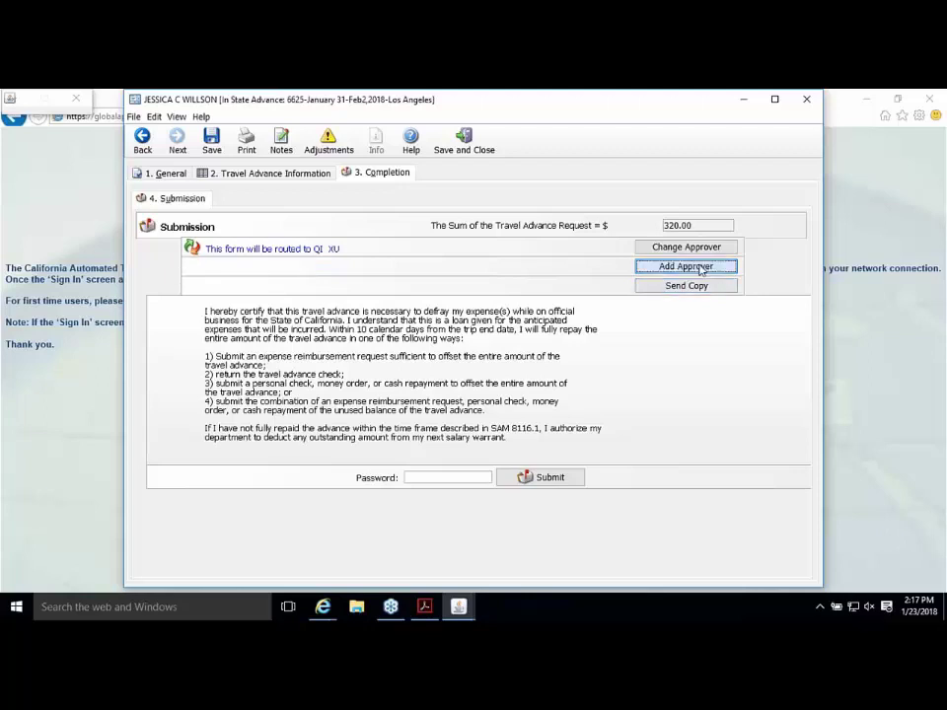
click(431, 477)
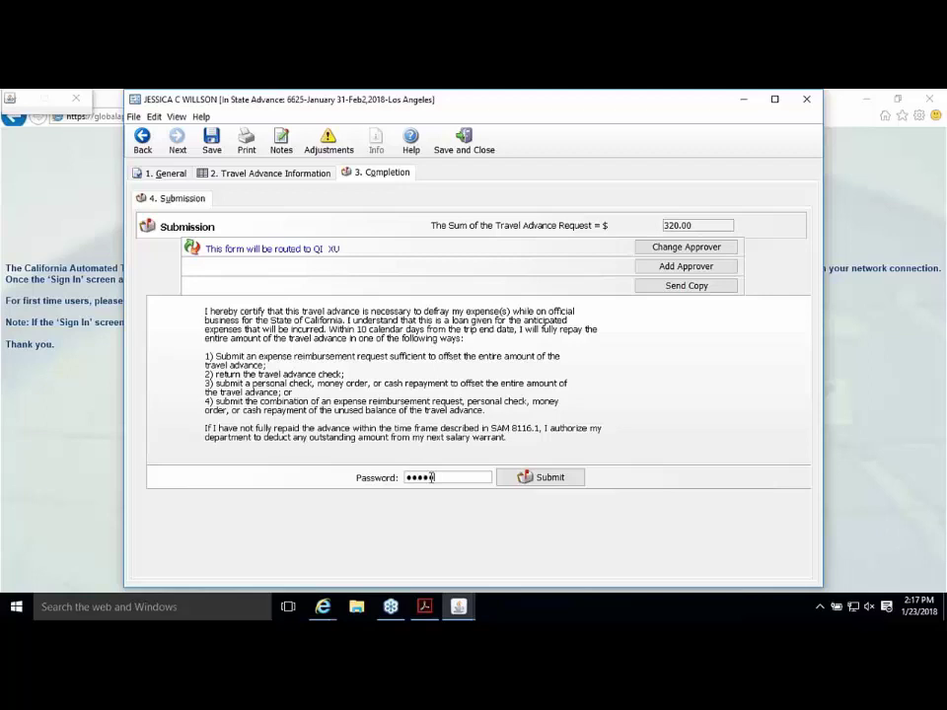
click(533, 478)
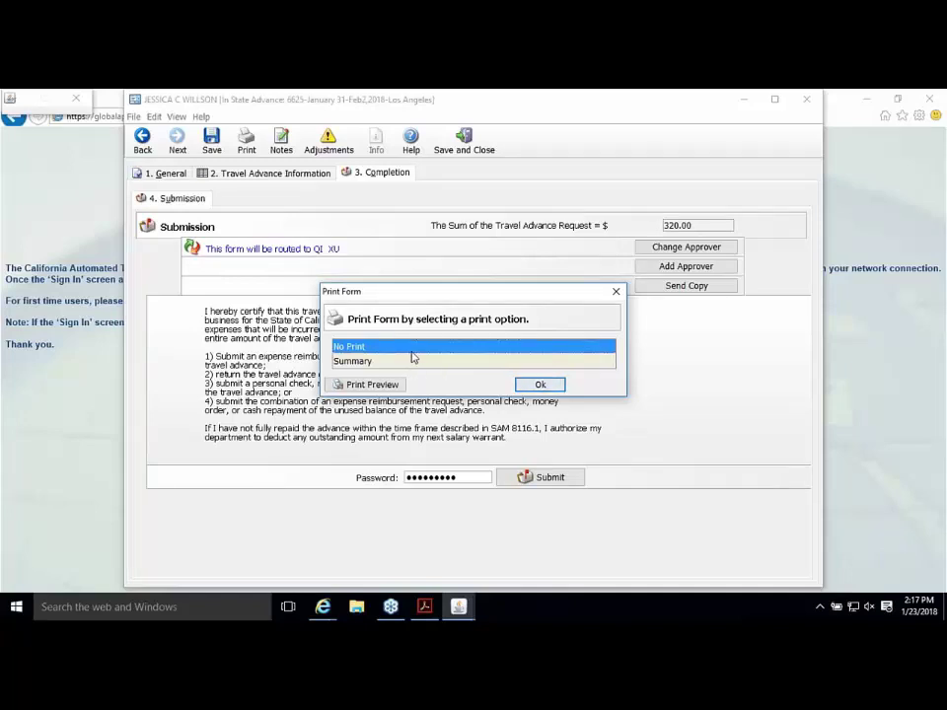
click(541, 385)
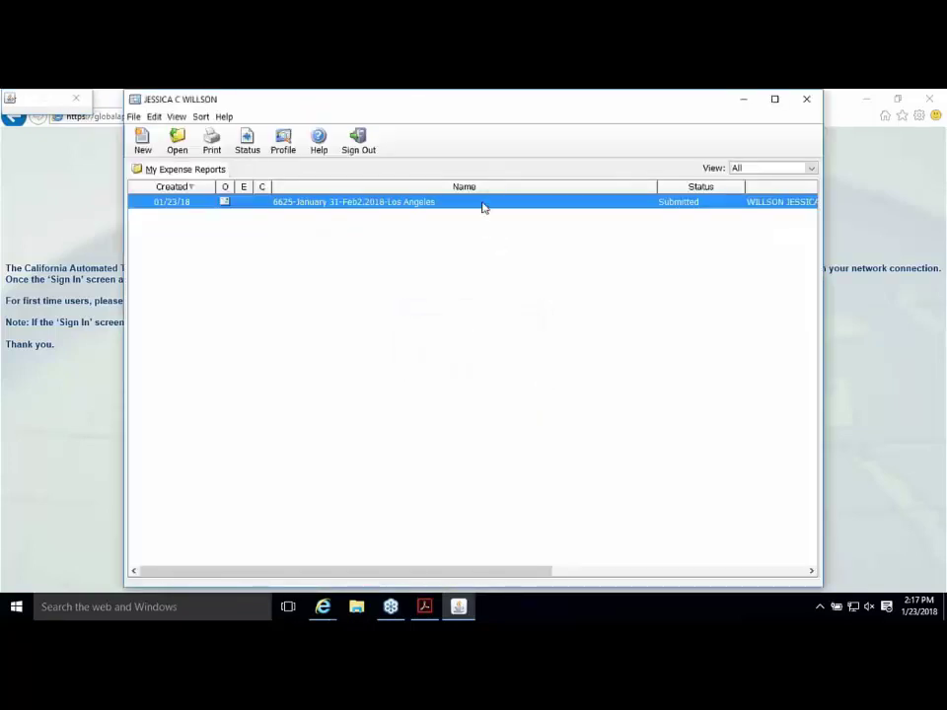
click(254, 146)
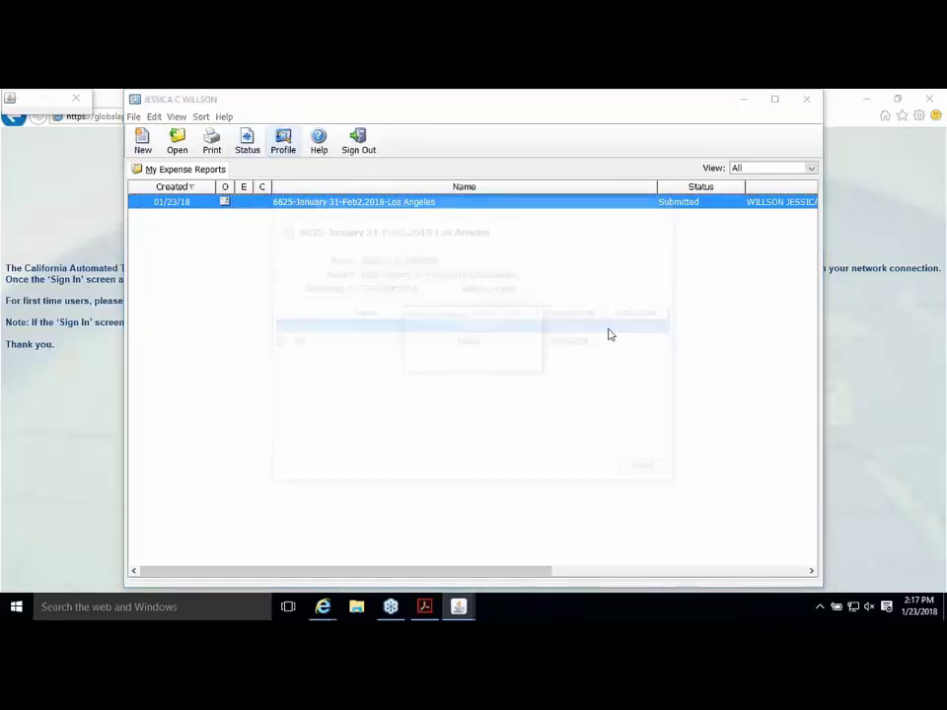
click(464, 343)
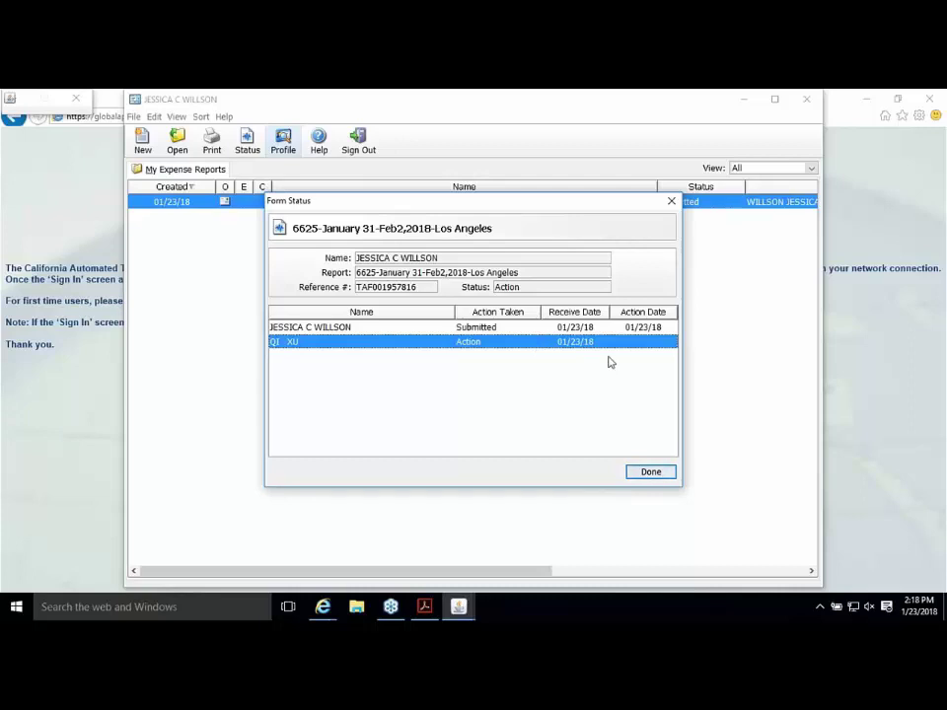
click(645, 472)
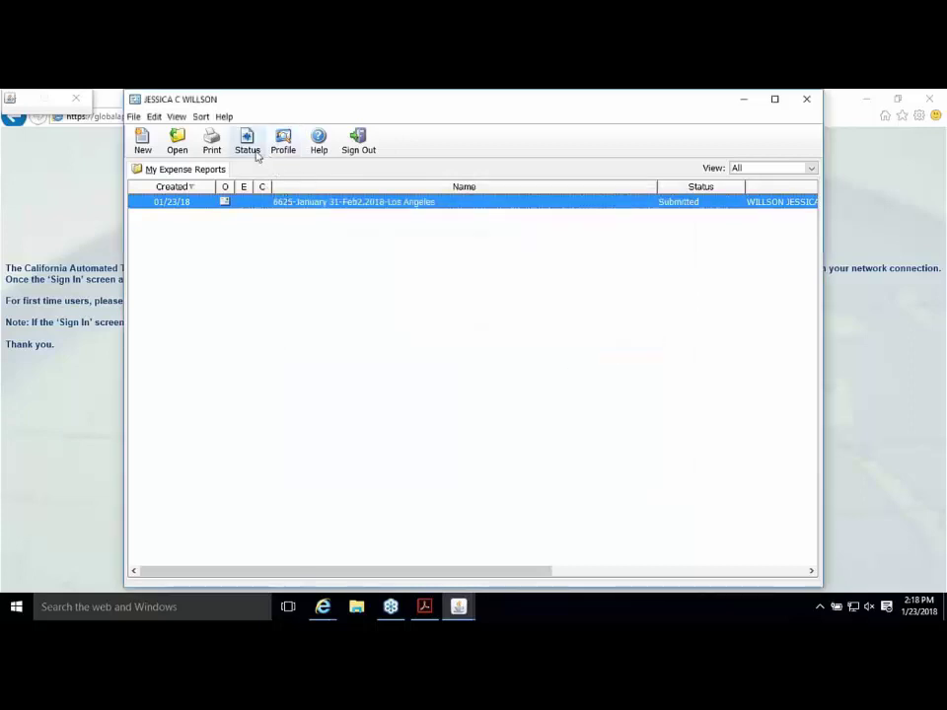
Step: Recall the submitted Los Angeles travel advance report
right_click(391, 208)
click(333, 208)
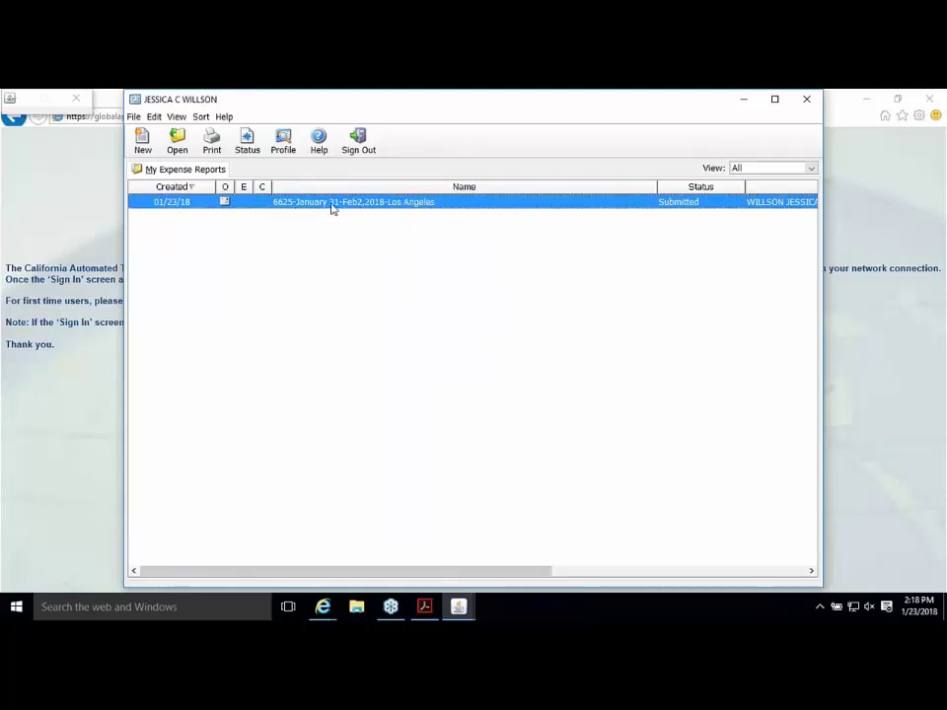
right_click(332, 208)
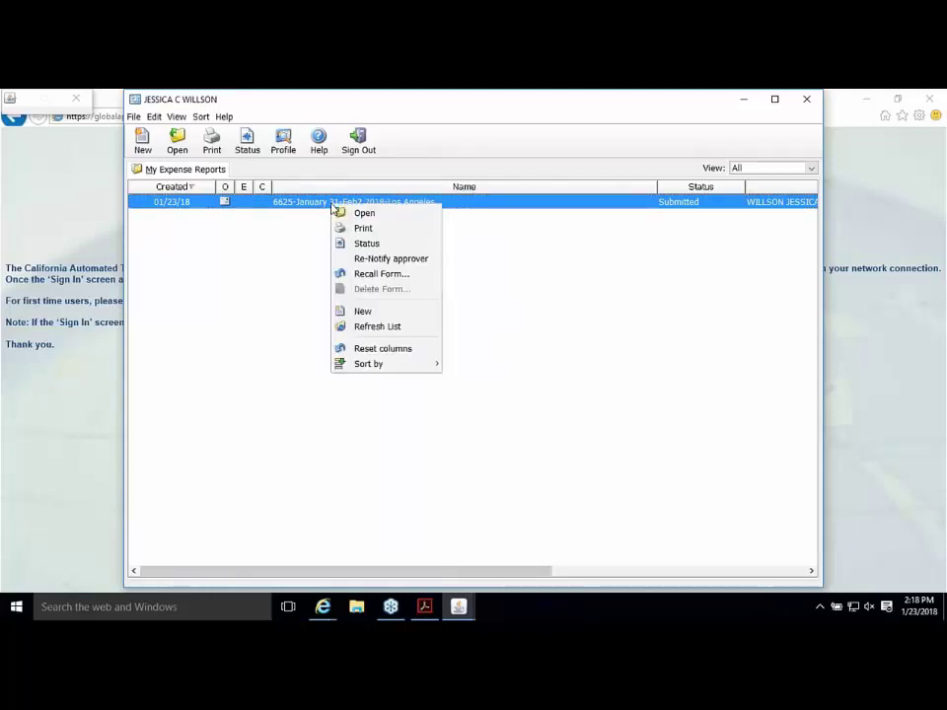
click(416, 282)
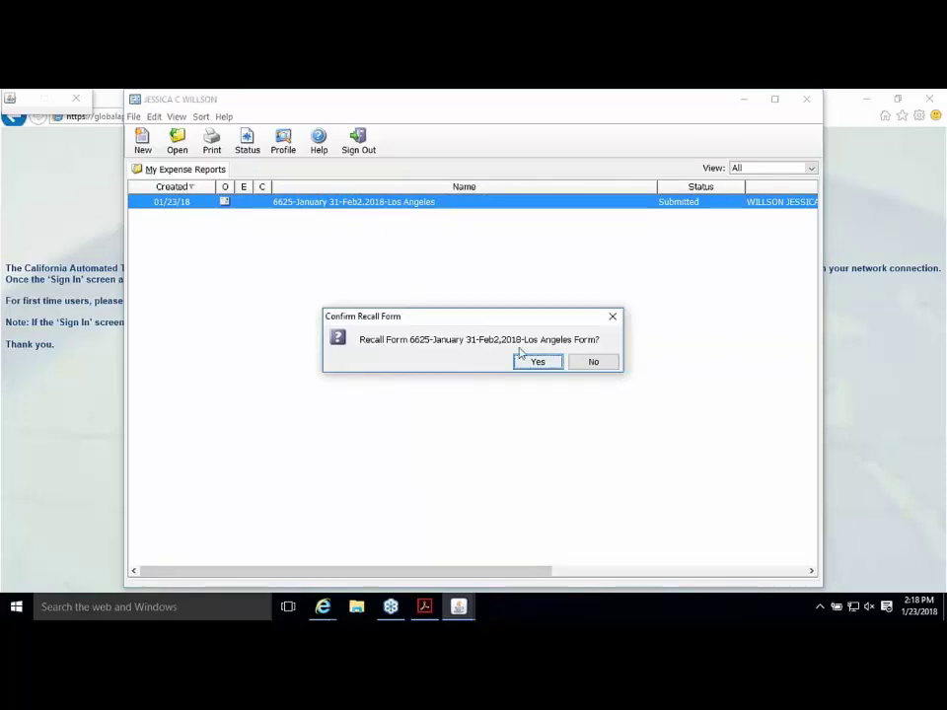
click(536, 362)
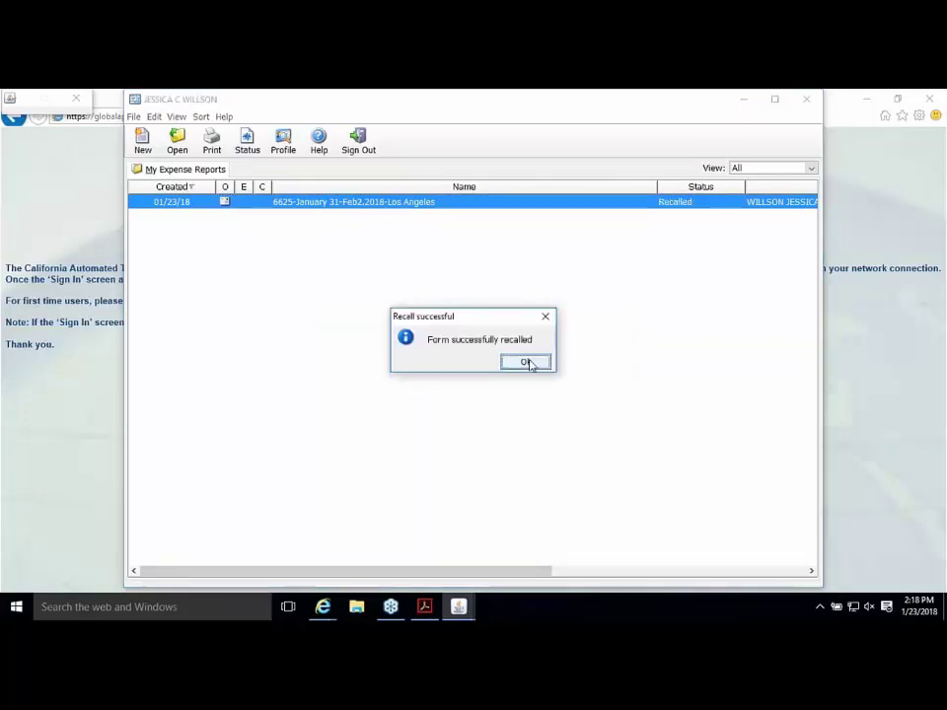
click(527, 361)
Step: Delete the recalled advance report from My Expense Reports
double_click(480, 203)
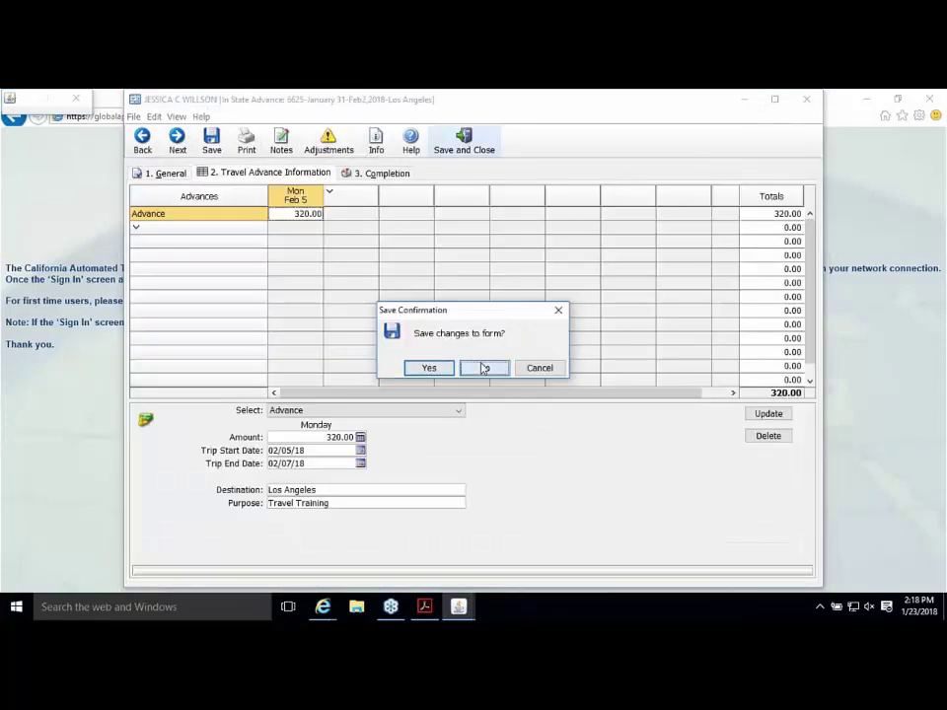
click(484, 366)
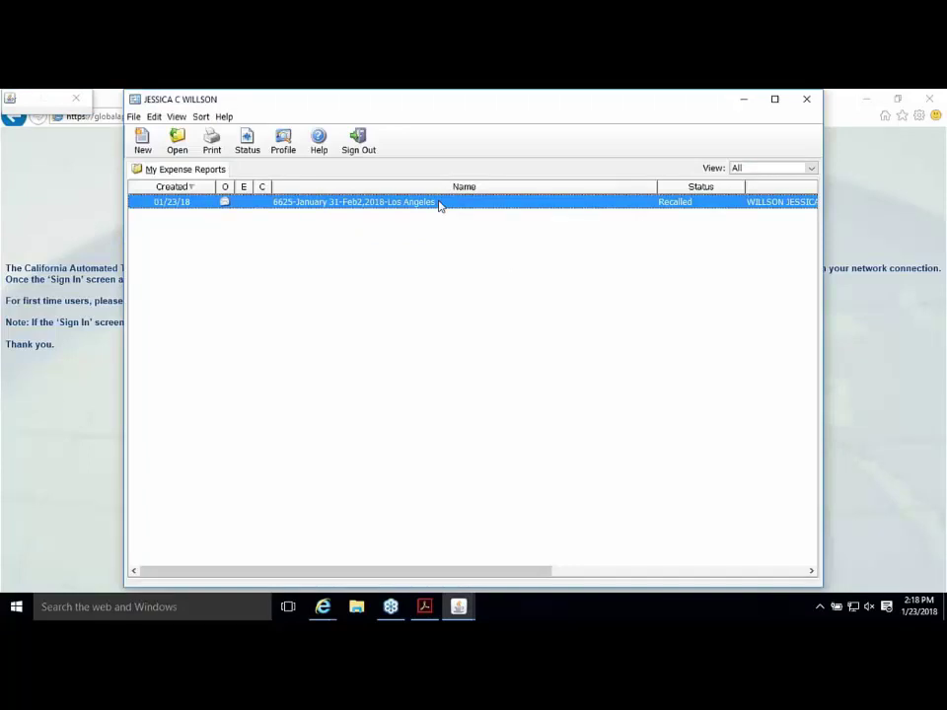
right_click(440, 203)
click(489, 286)
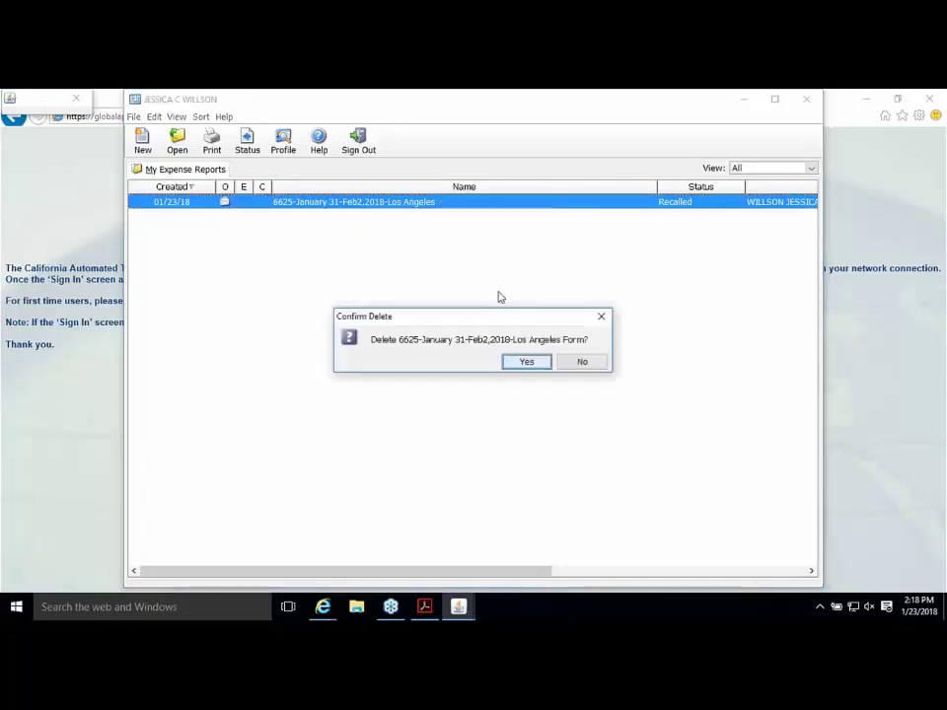
click(527, 362)
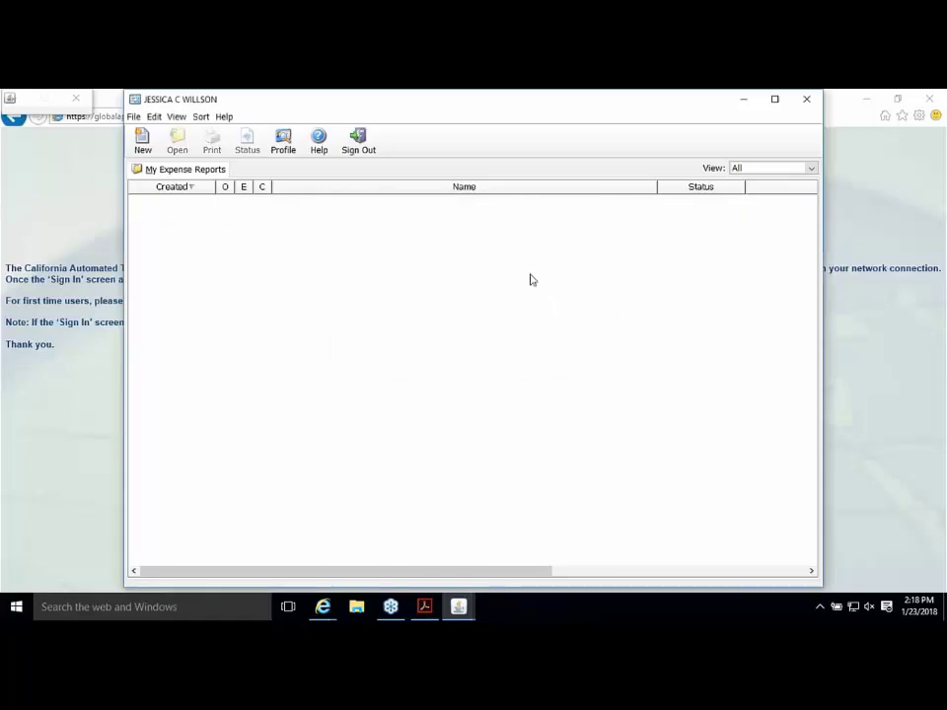